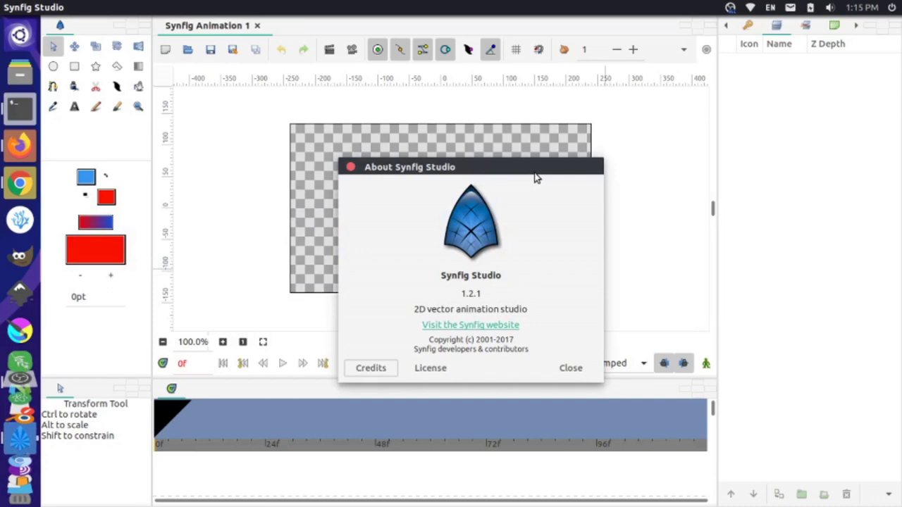
Close the About Synfig Studio dialog and bring Firefox forward on the unDraw gallery
left_click(350, 167)
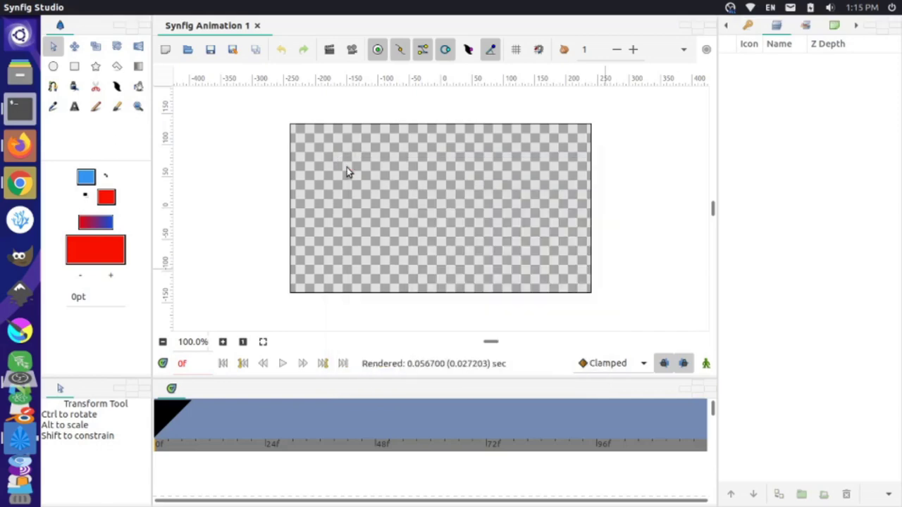
left_click(24, 146)
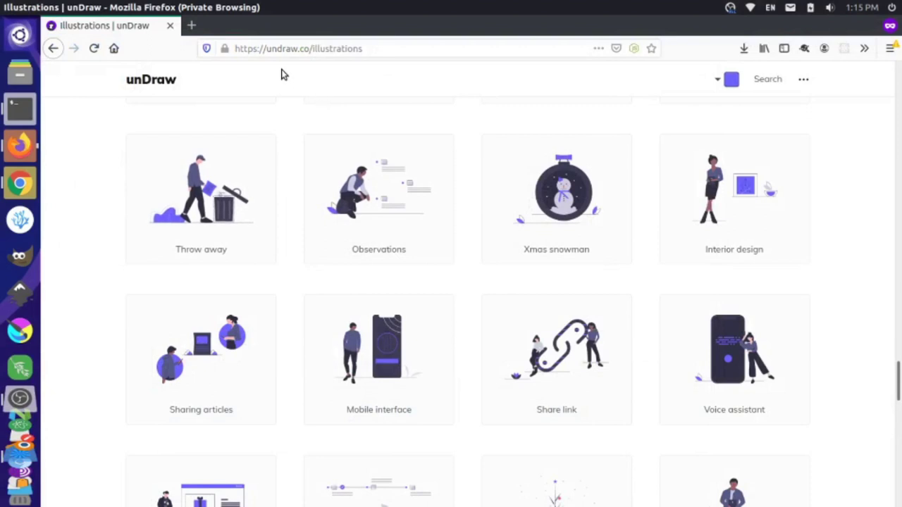
Save the unDraw Share link illustration as an SVG and open undraw_share_link_qtxe.svg in Inkscape
left_click_drag(266, 52, 308, 51)
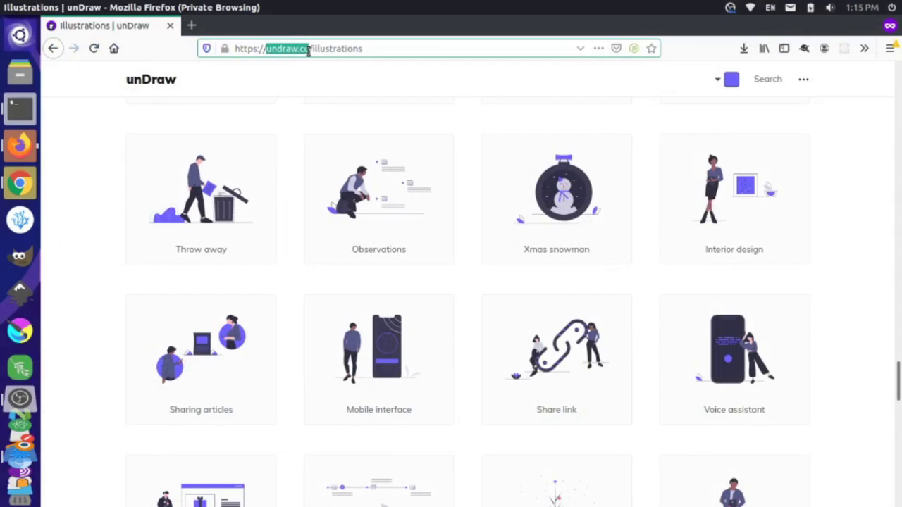
scroll(563, 331, "down", 1)
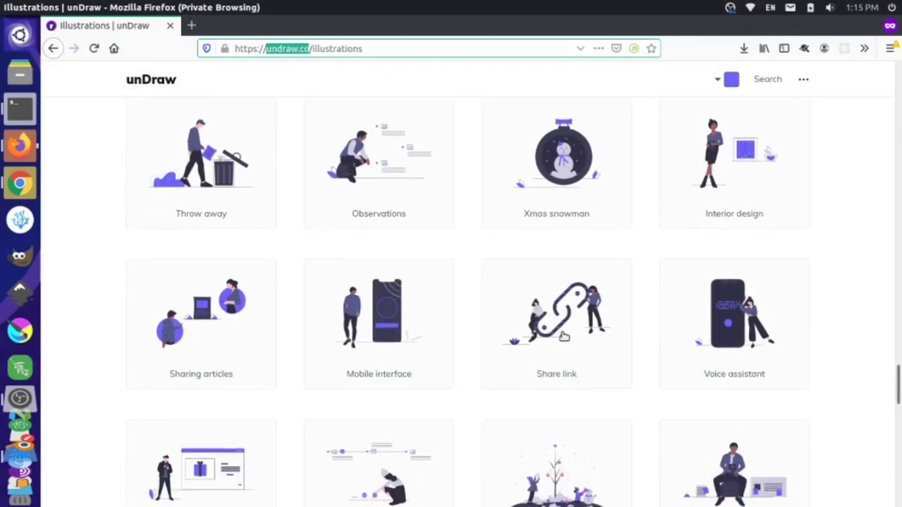
left_click(554, 338)
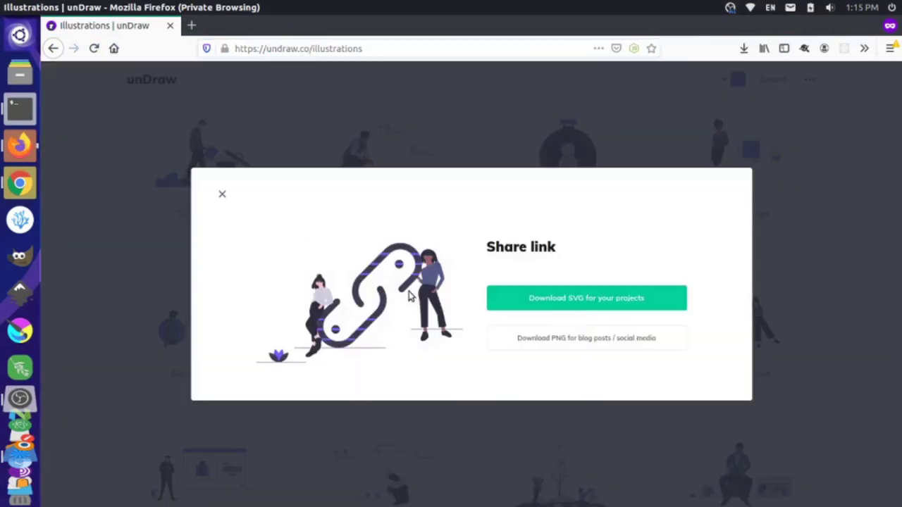
left_click(543, 298)
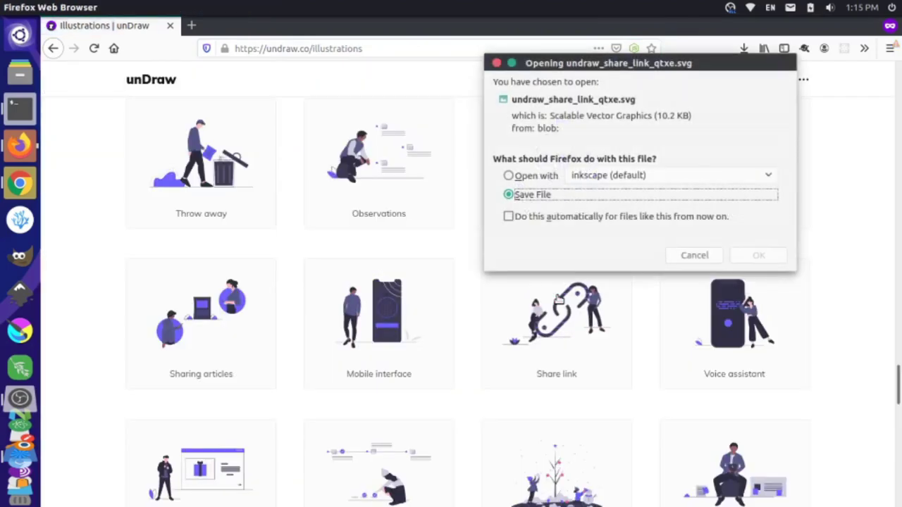
left_click(759, 255)
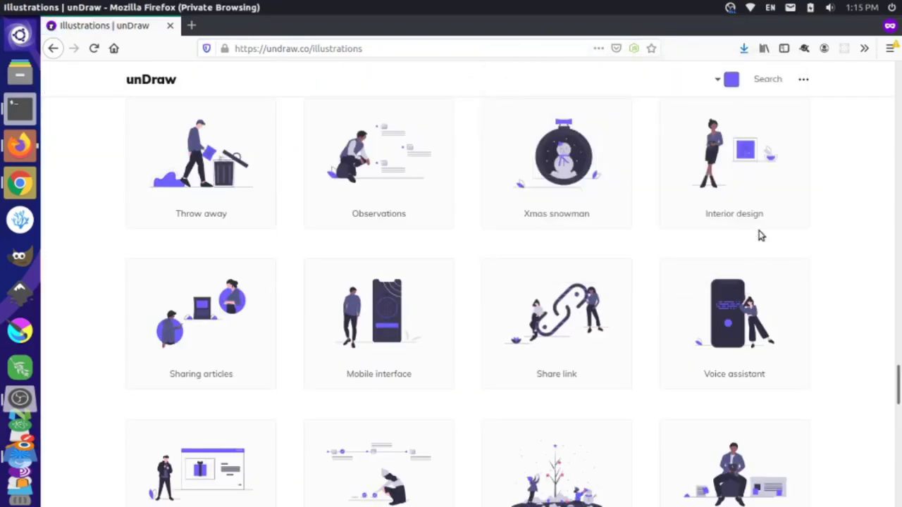
left_click(743, 50)
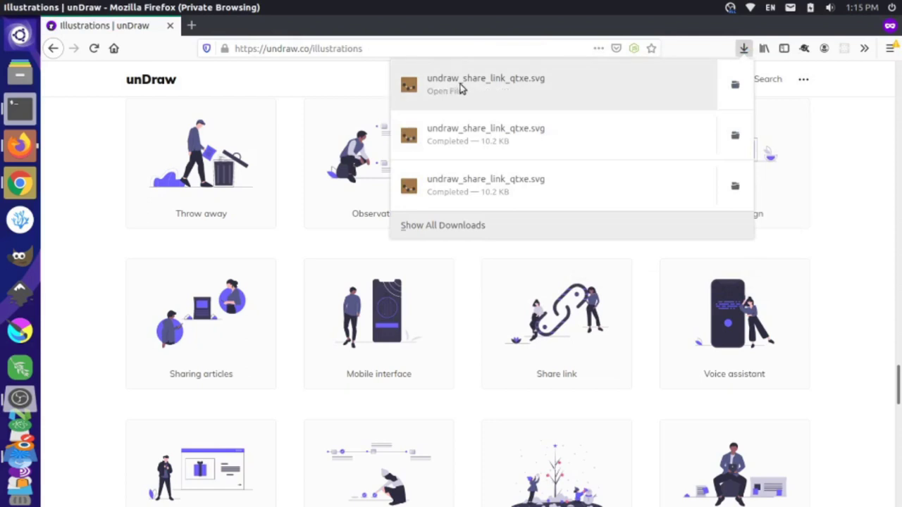
left_click_drag(461, 89, 21, 291)
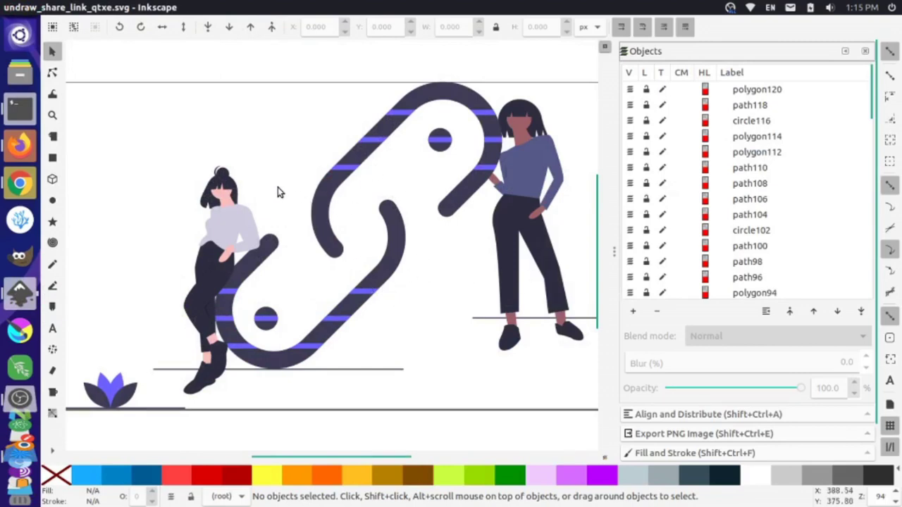
Fill the seated woman's shirt and sleeve with the purple palette swatch, then deselect
left_click(225, 234)
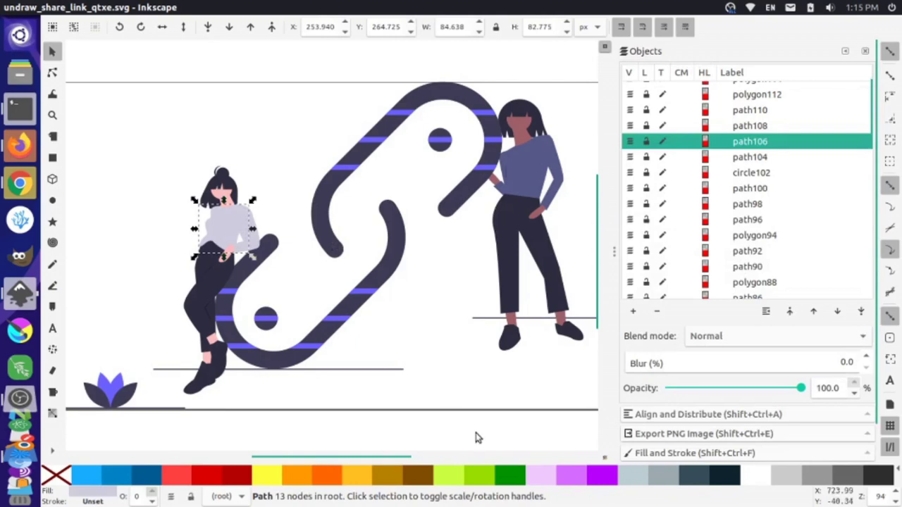
left_click(579, 479)
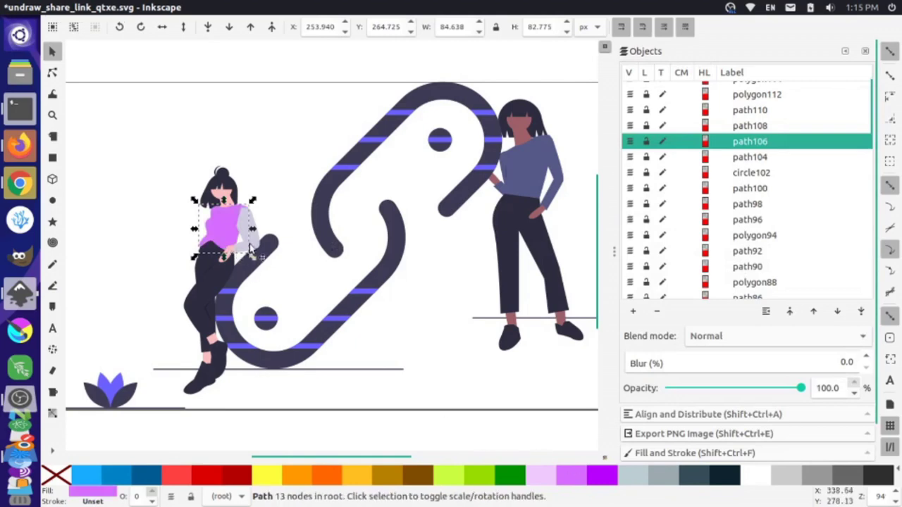
left_click(255, 248)
left_click(571, 475)
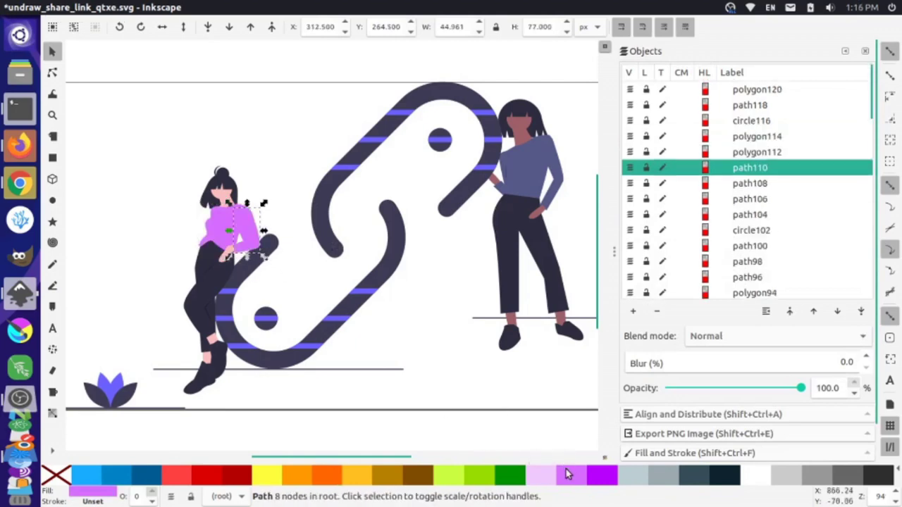
left_click(292, 124)
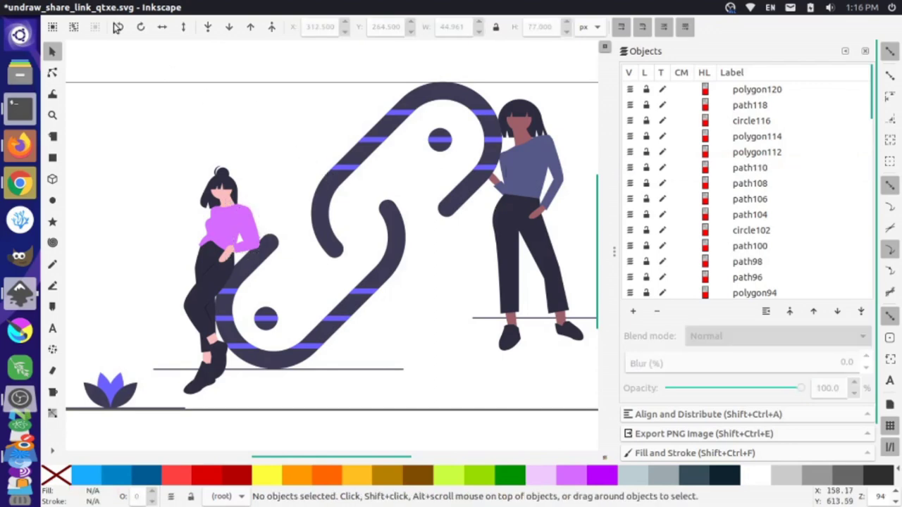
left_click(60, 6)
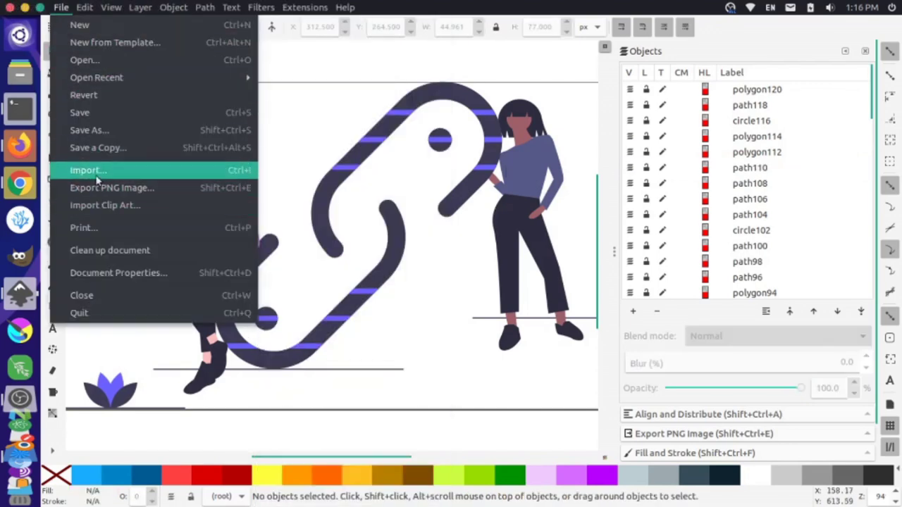
Save the drawing to Downloads as undraw_share_link_qtxe.sif in Synfig Animation format
left_click(93, 131)
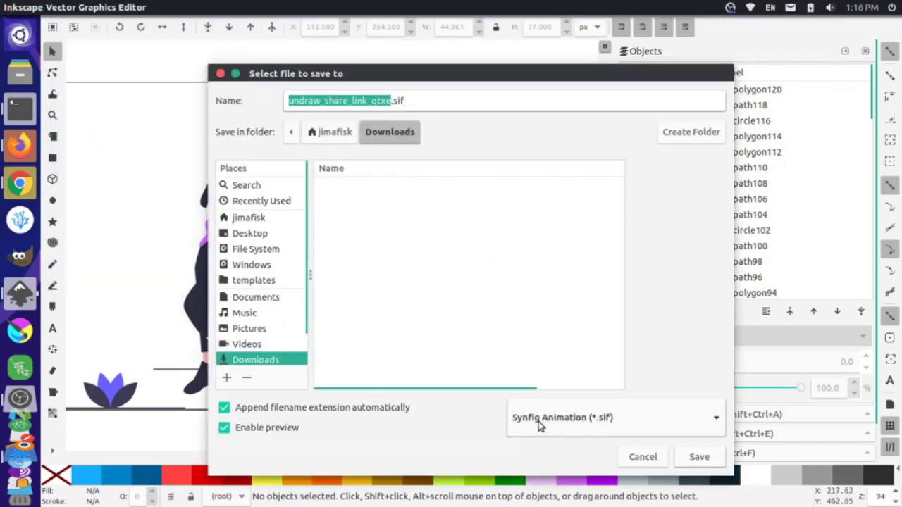
left_click(590, 422)
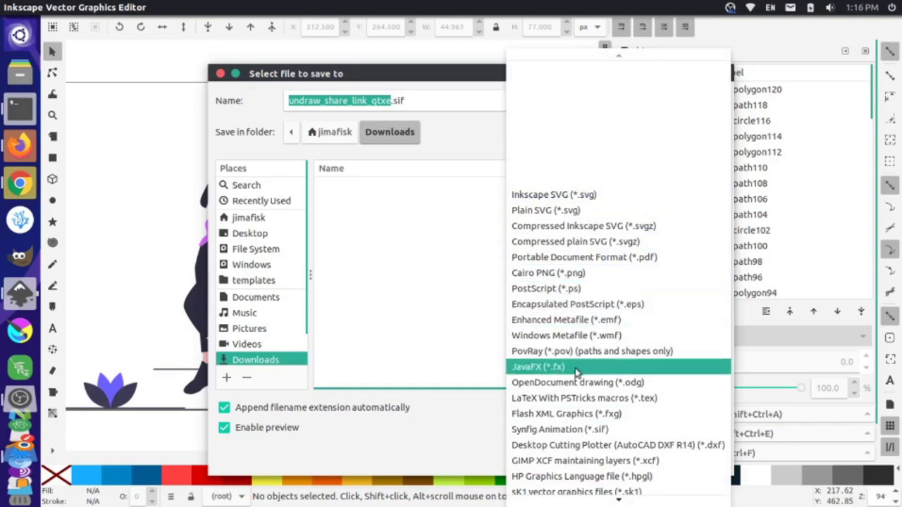
left_click(576, 429)
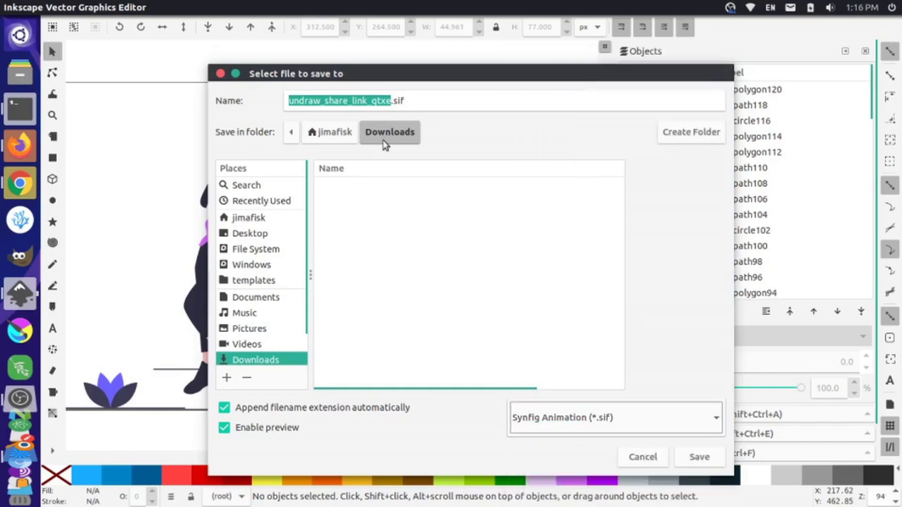
double_click(399, 101)
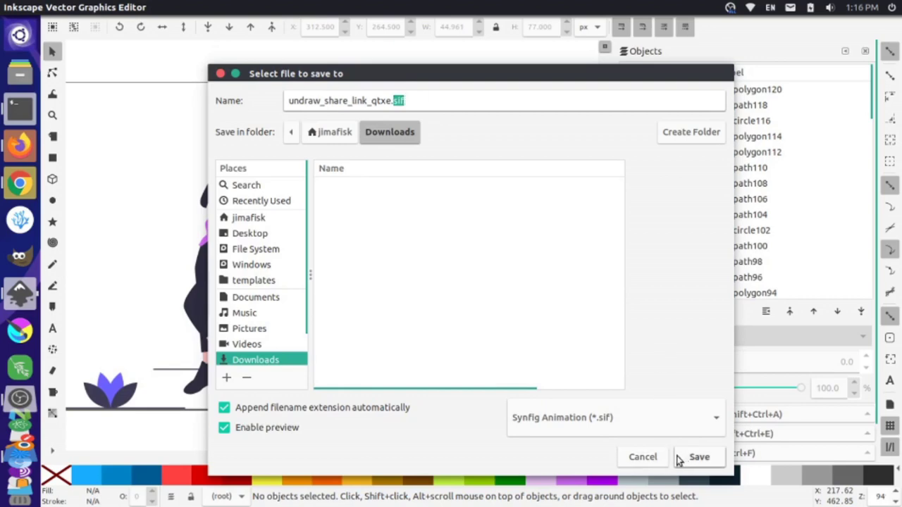
left_click(700, 458)
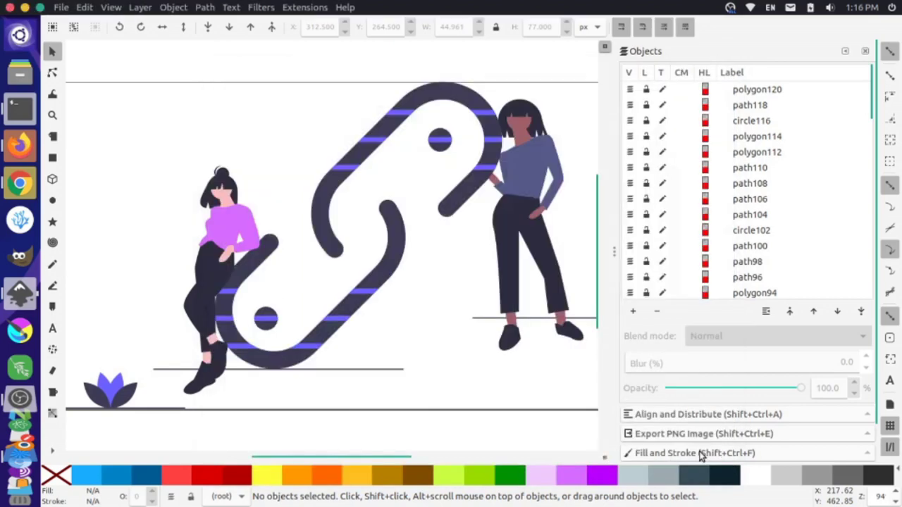
key("alt+Tab")
key("alt+Tab")
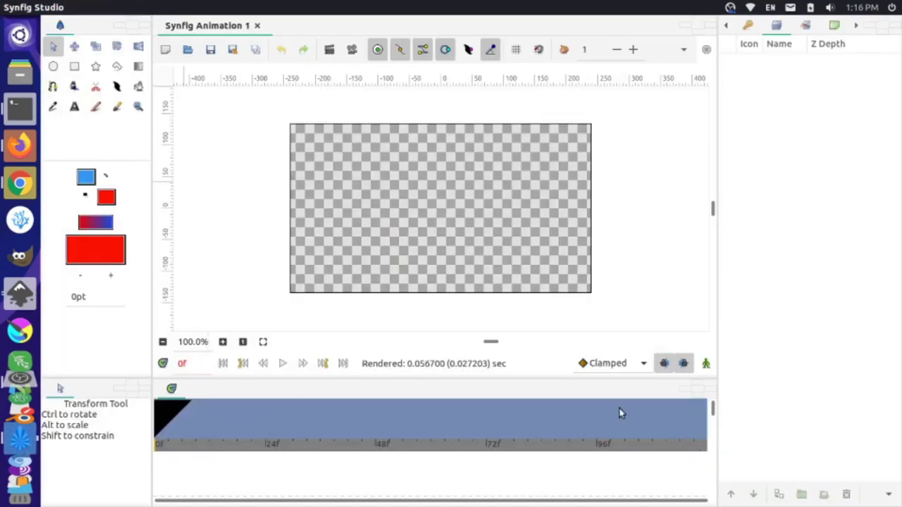
Import undraw_share_link_qtxe.sif from Downloads into the Synfig canvas and select its layer
mouse_move(167, 13)
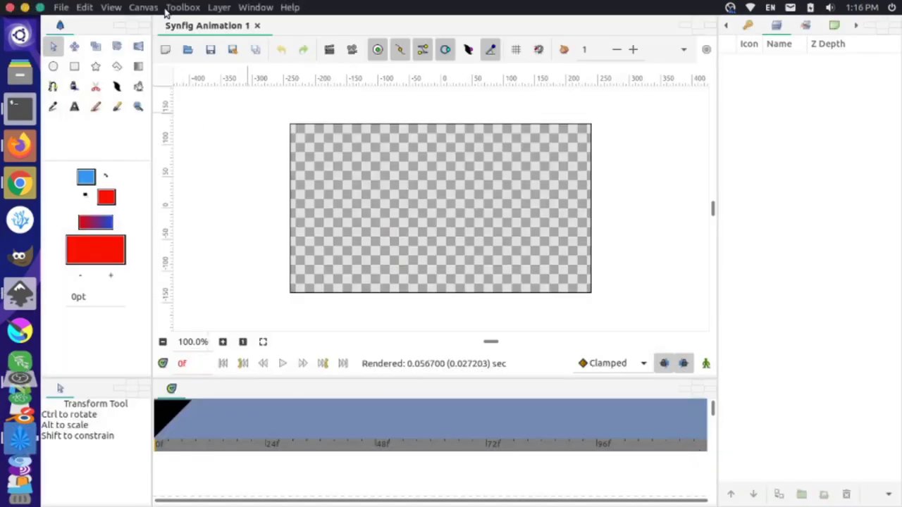
left_click(60, 7)
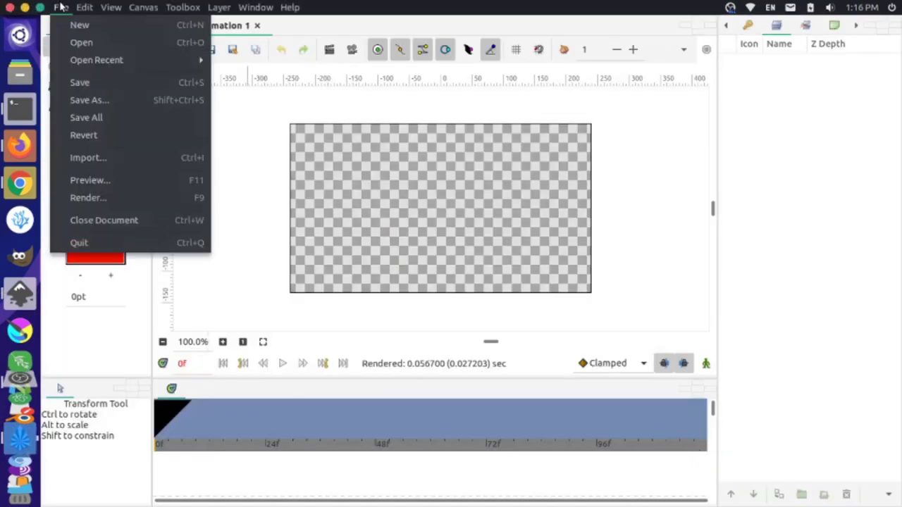
left_click(100, 158)
left_click(361, 98)
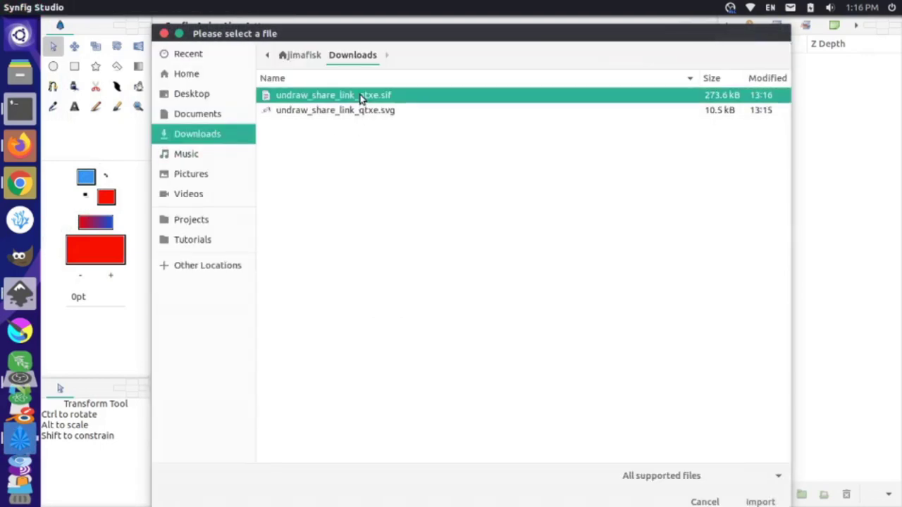
left_click(751, 501)
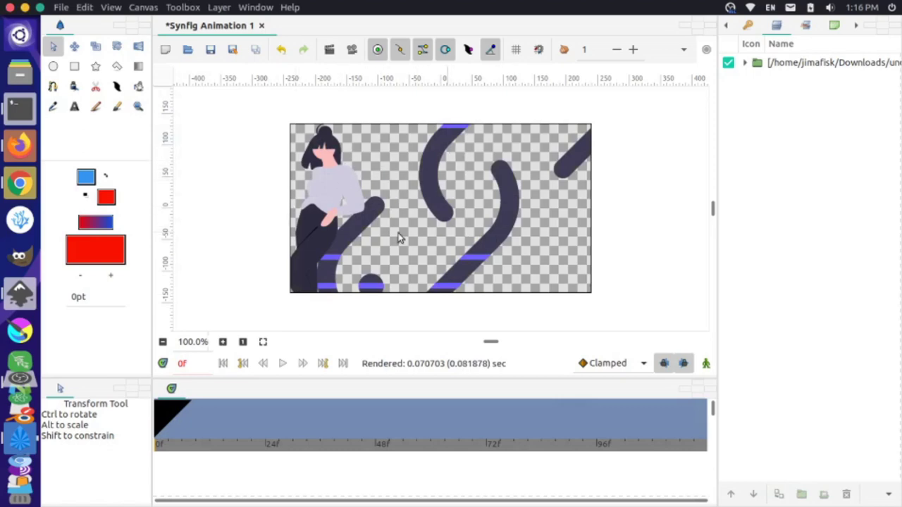
left_click(761, 62)
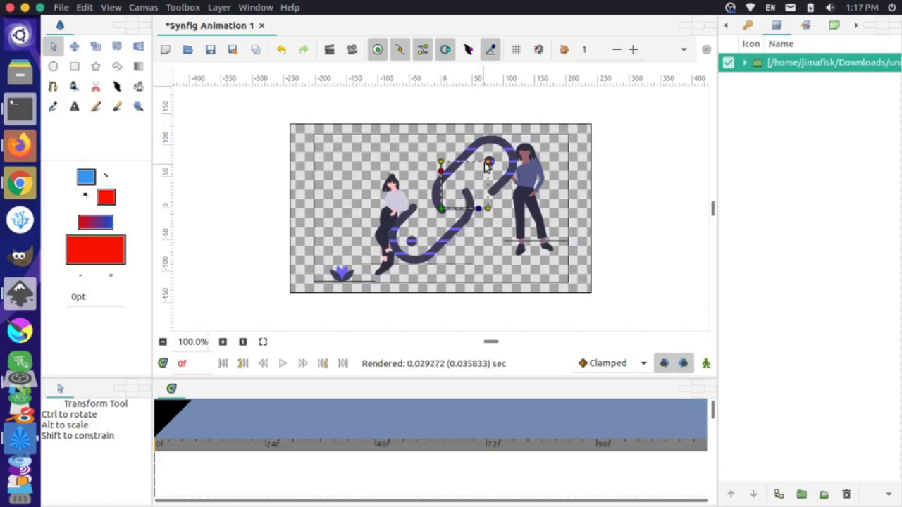
Expand the imported group, zoom to about 195% and drag a path98 point on the leg
left_click(745, 63)
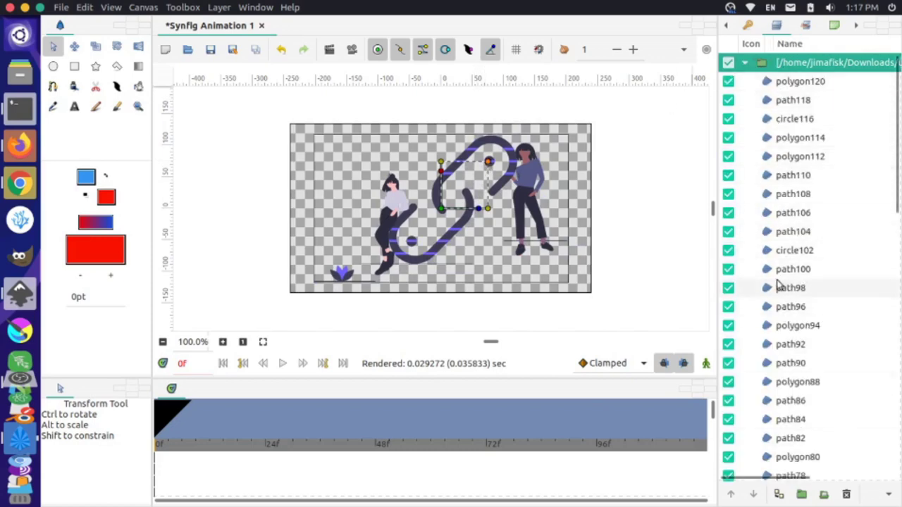
key("equal")
key("equal")
key("equal")
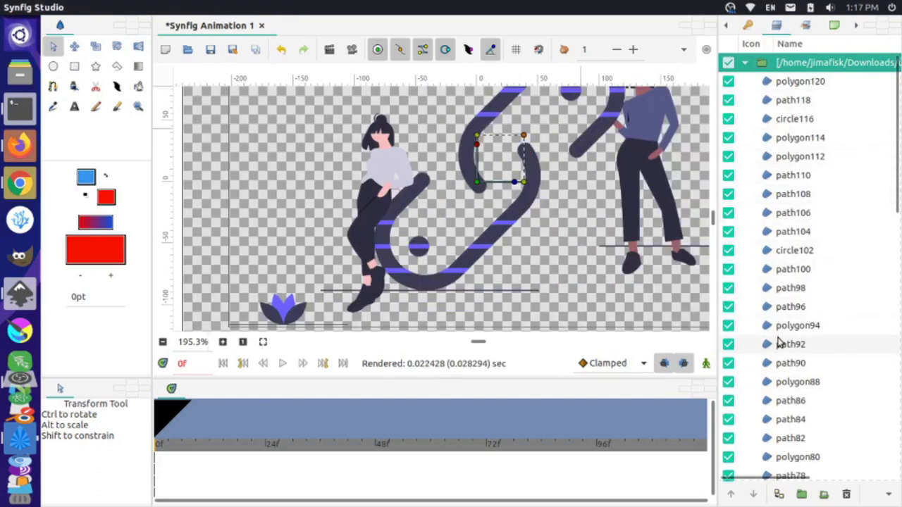
left_click(782, 329)
left_click(784, 310)
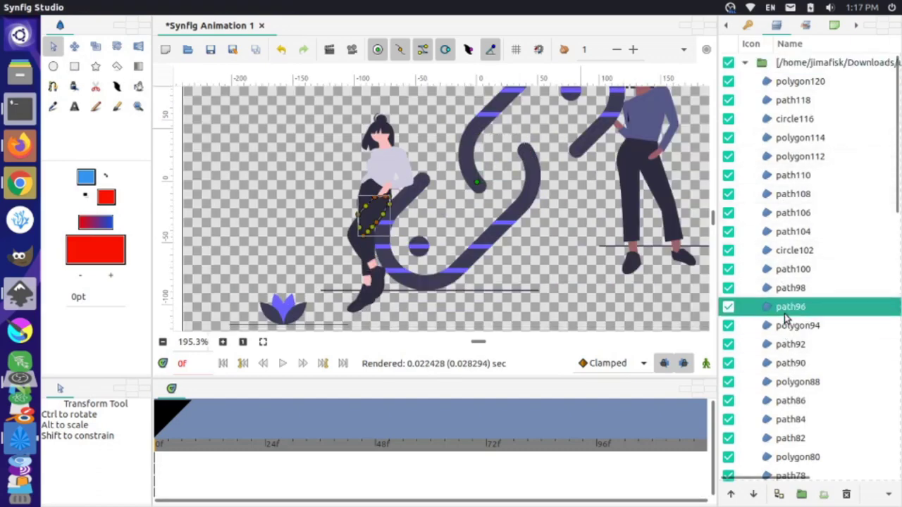
left_click(787, 289)
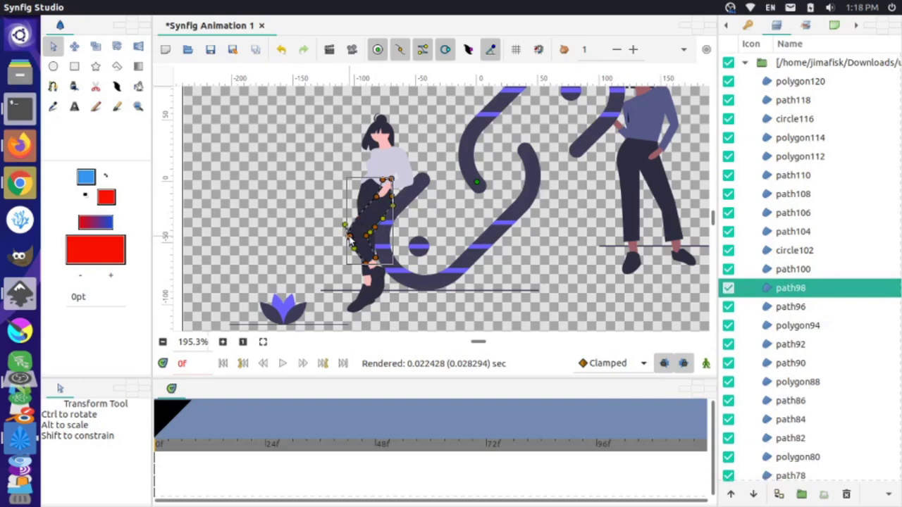
left_click_drag(349, 237, 339, 247)
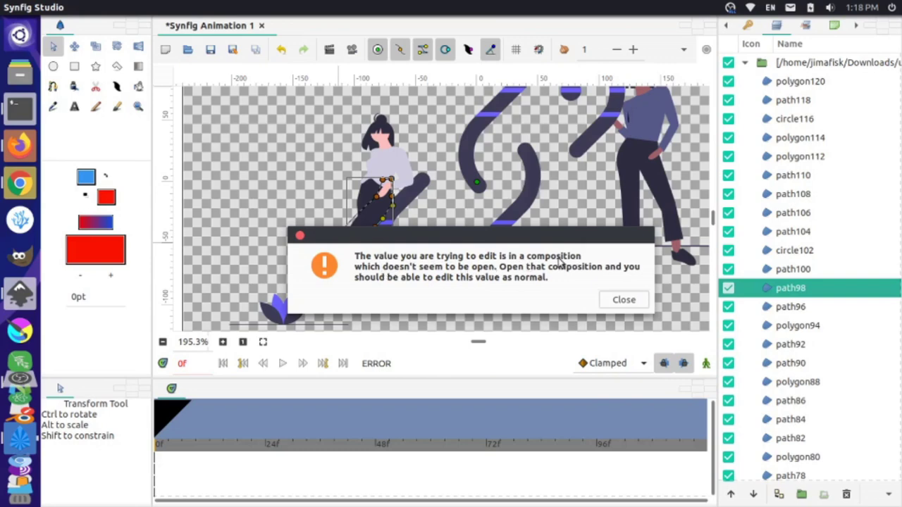
Dismiss the composition warning and create a new blank document, Synfig Animation 2
left_click(623, 301)
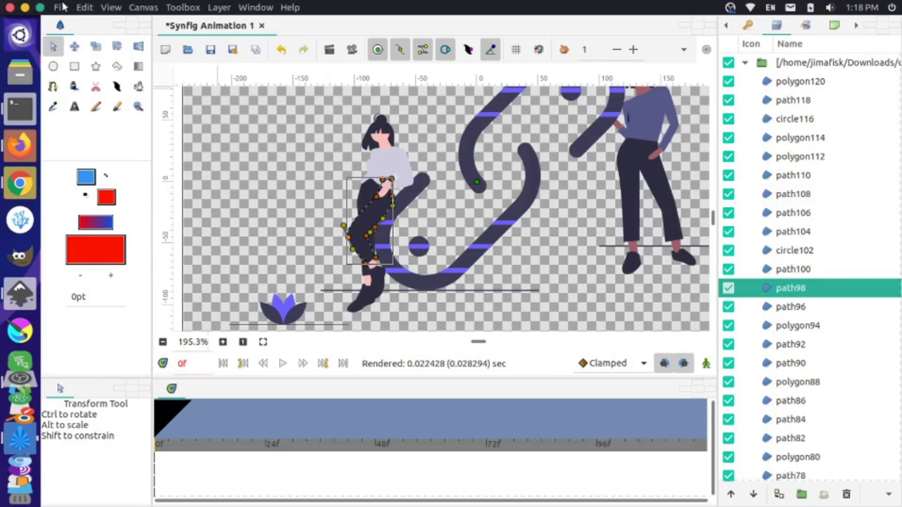
left_click(62, 7)
left_click(199, 36)
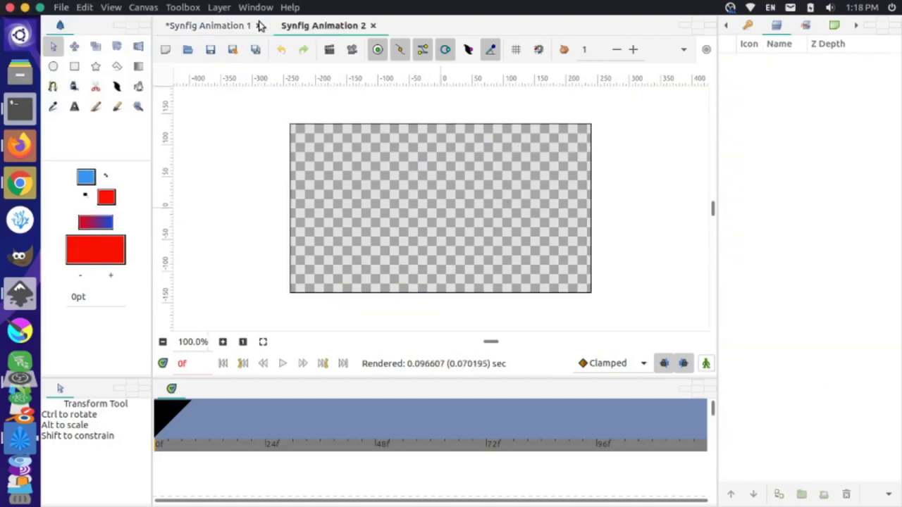
In Animation 1, select layers polygon120 through rect4, then return to Animation 2
left_click(222, 27)
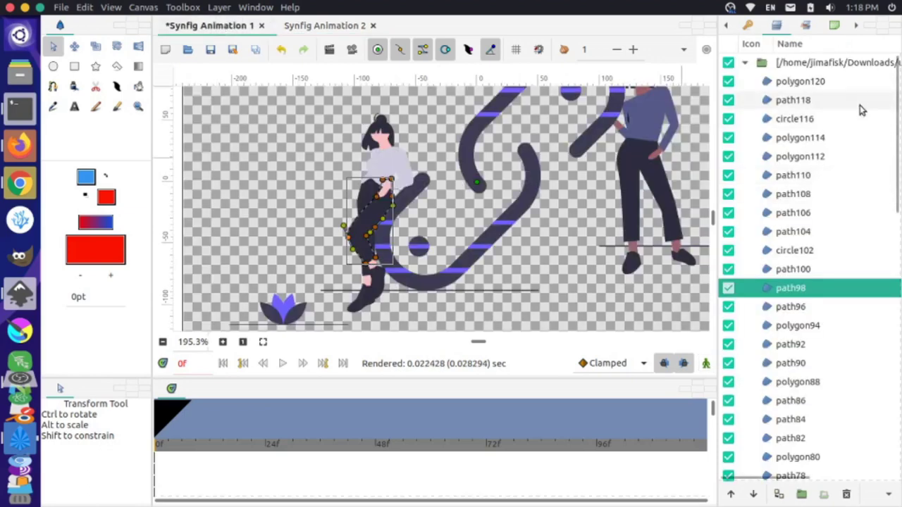
left_click(826, 86)
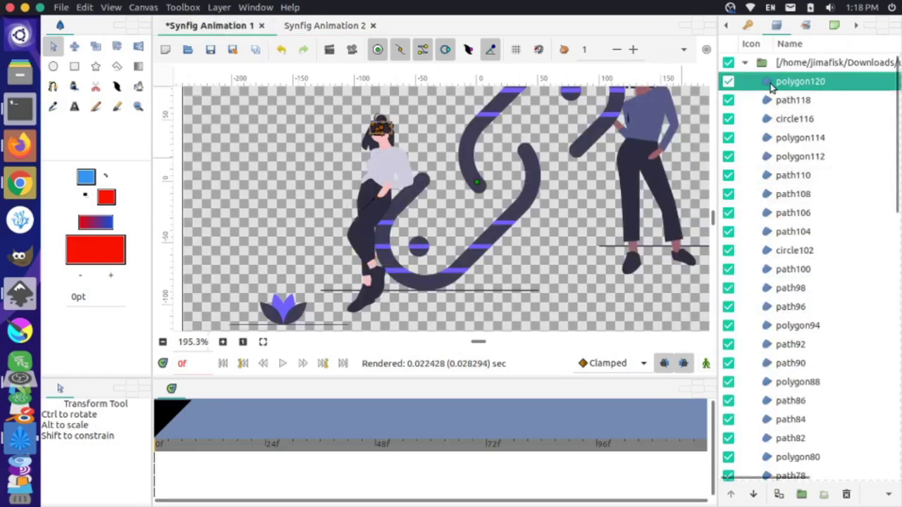
scroll(801, 218, "down", 10)
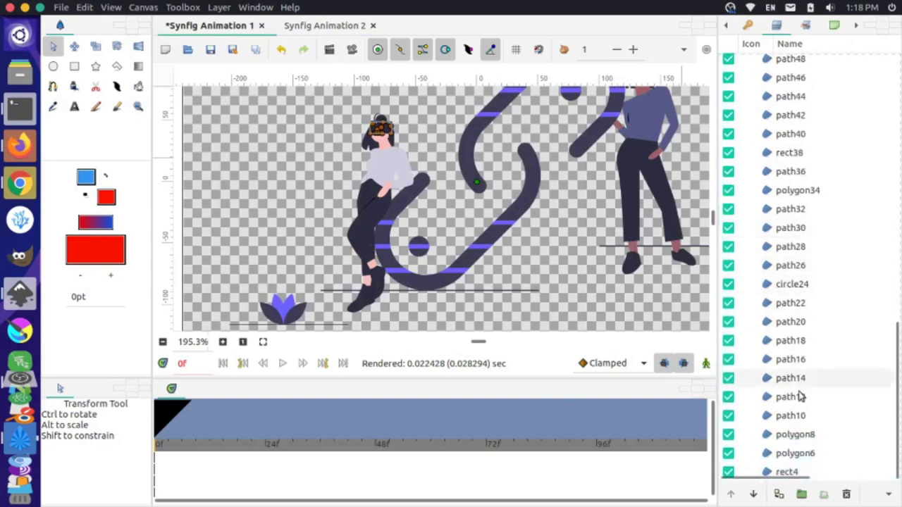
left_click(789, 472, "shift")
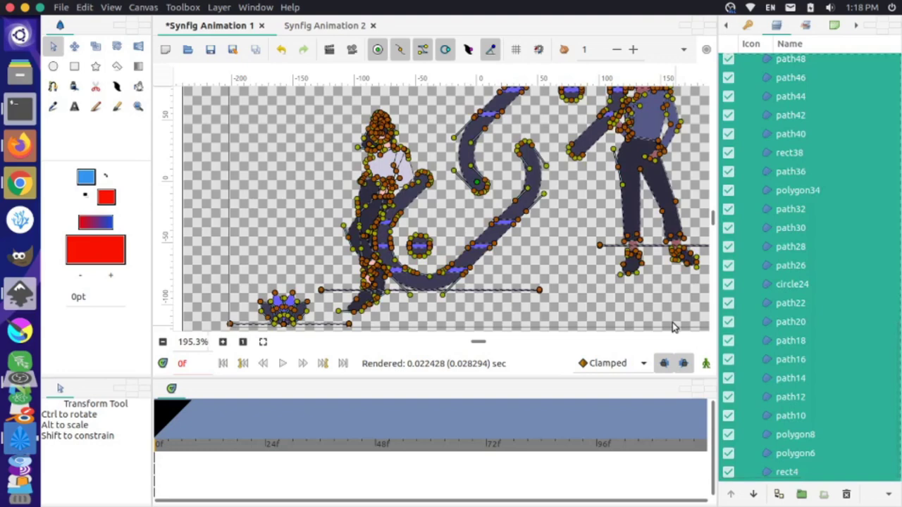
left_click(321, 27)
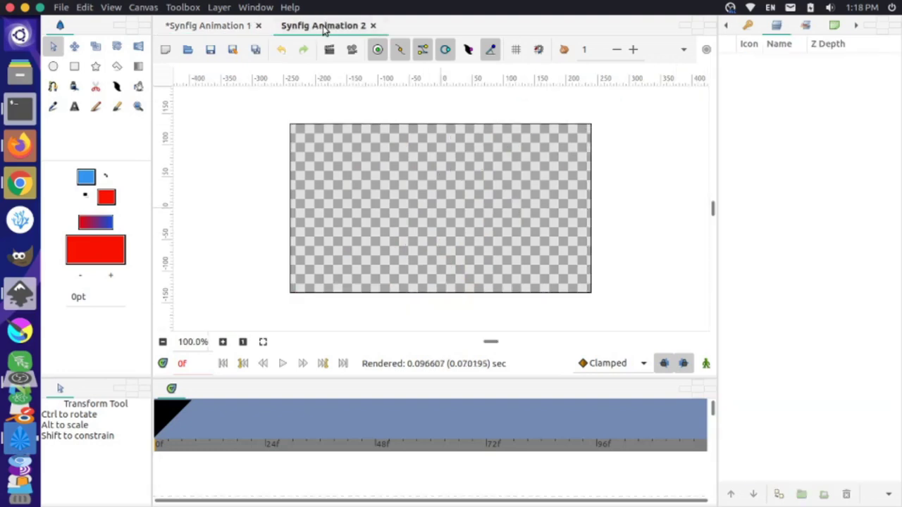
Paste the polygon120-to-rect4 layers into Animation 2, undoing an accidental link-piece reshape
left_click(776, 130)
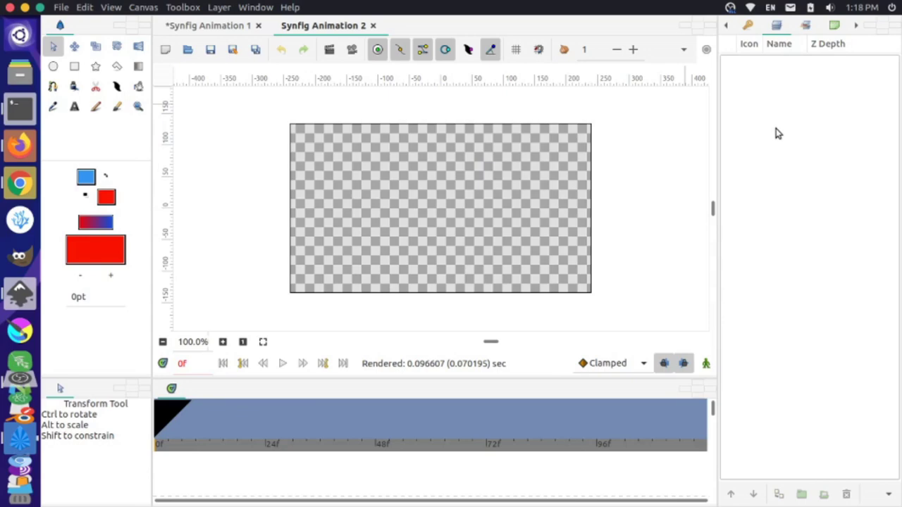
key("ctrl+v")
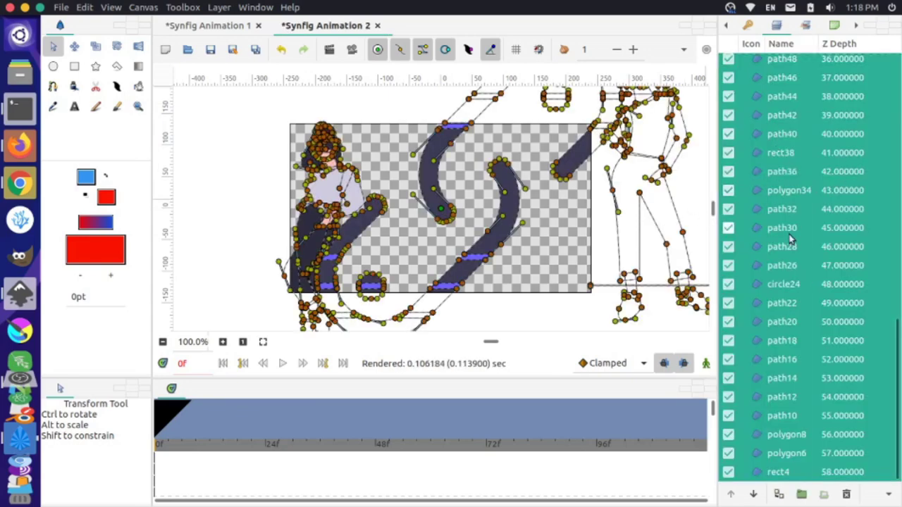
scroll(520, 253, "up", 3)
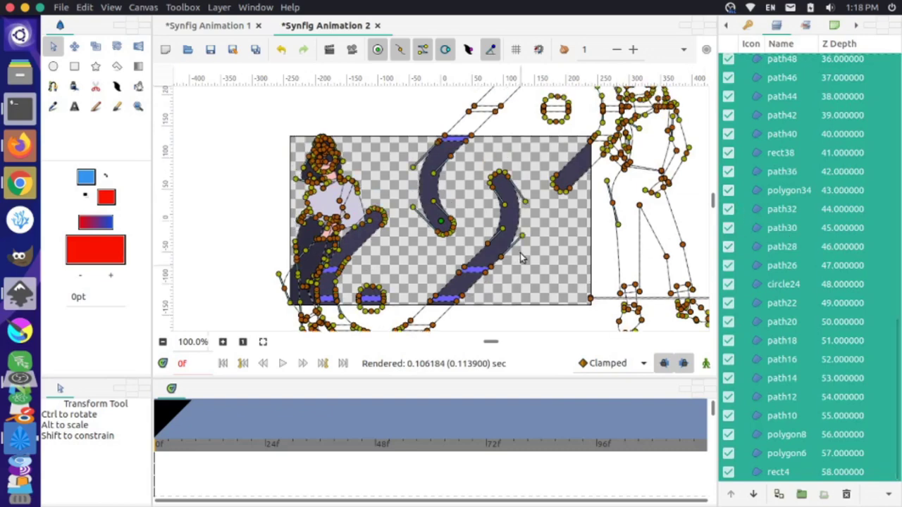
scroll(521, 261, "down", 5)
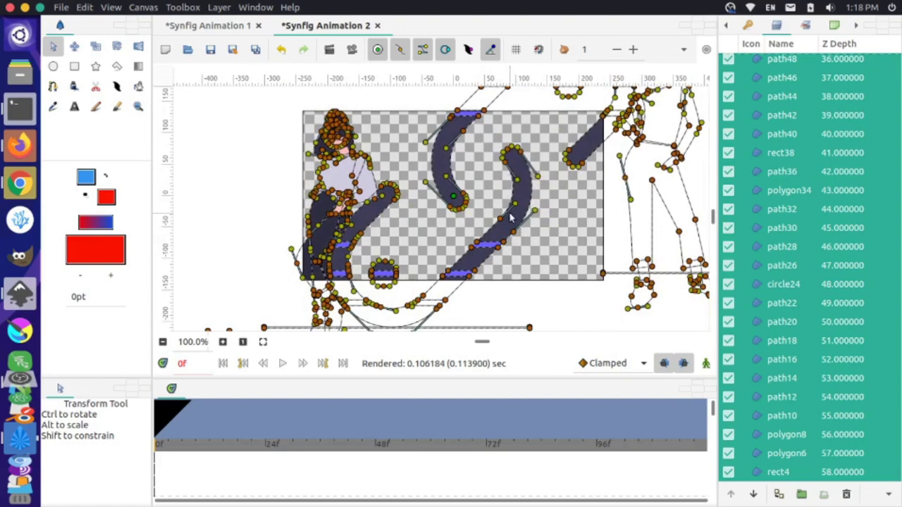
scroll(472, 232, "down", 2)
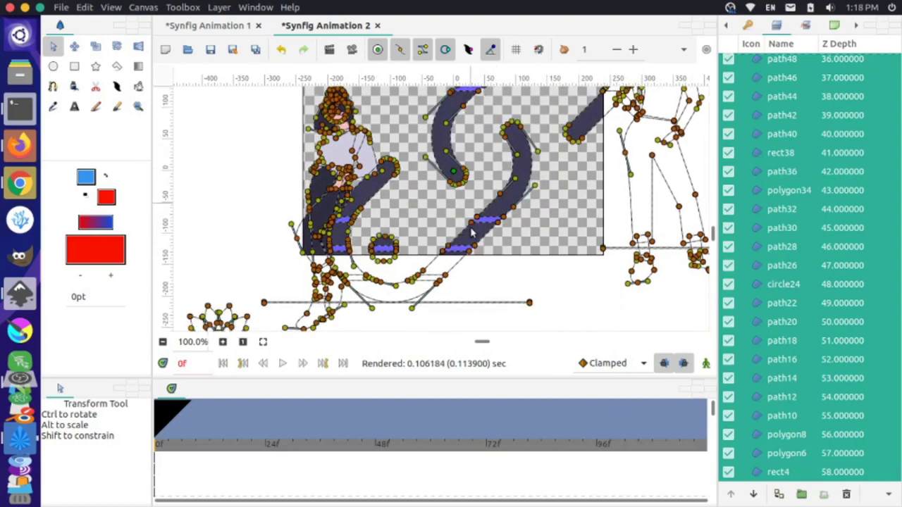
scroll(472, 233, "up", 1)
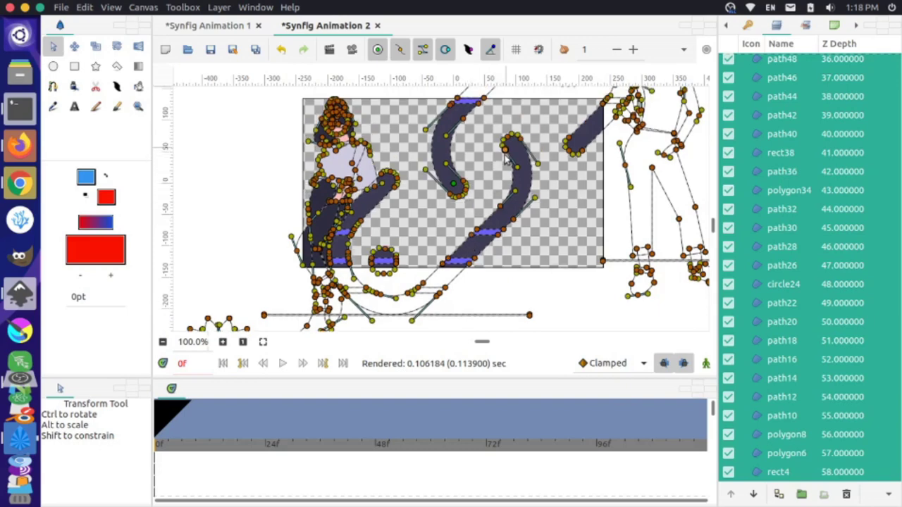
left_click_drag(504, 154, 495, 163)
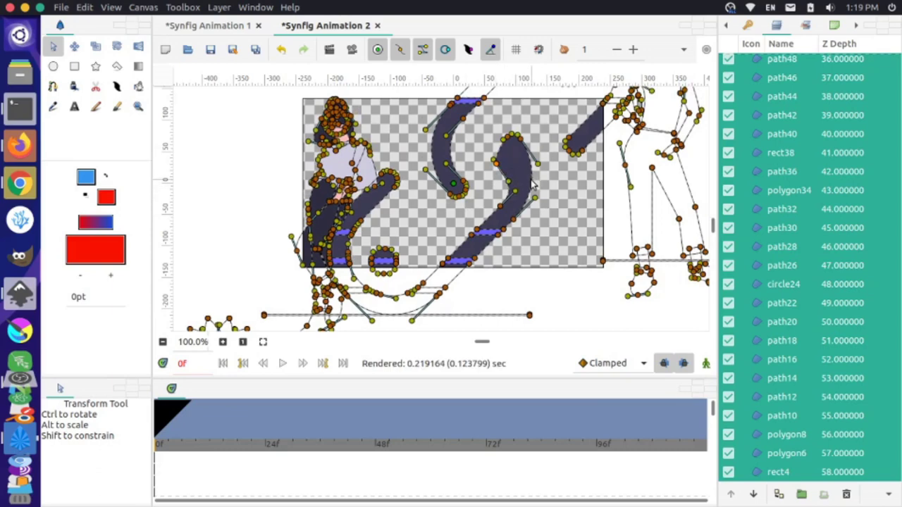
key("ctrl+z")
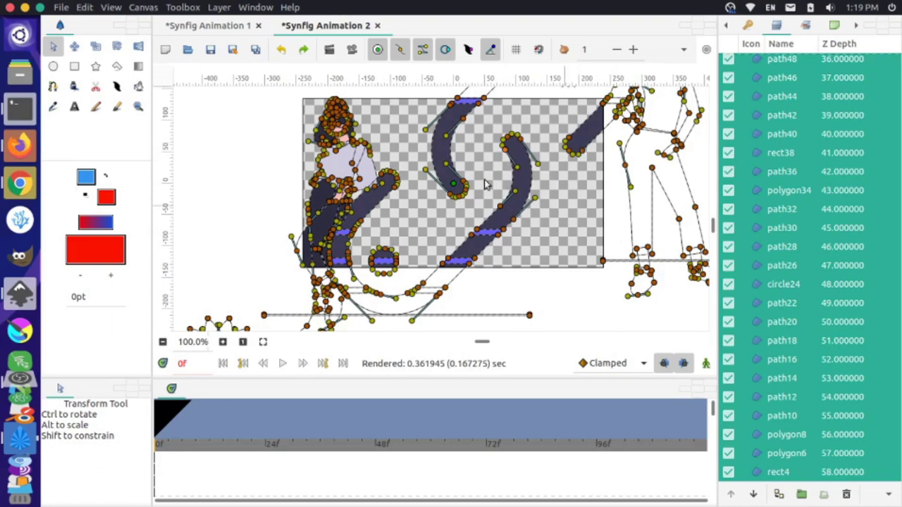
scroll(807, 175, "up", 12)
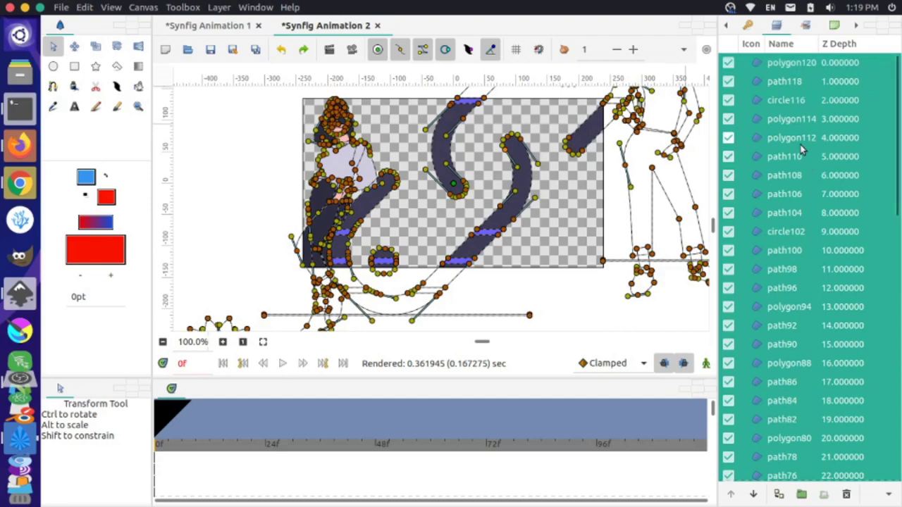
Group all pasted layers into one Group and scale it down to fit the frame
right_click(800, 150)
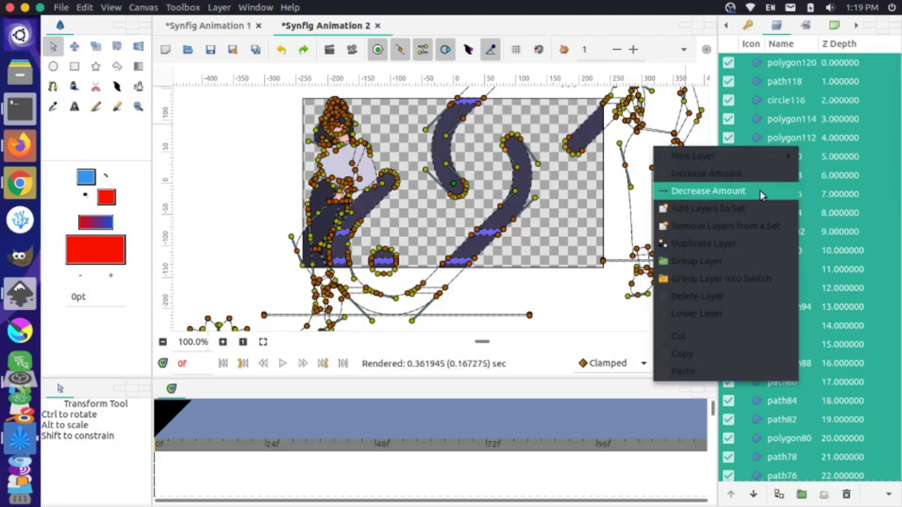
left_click(726, 263)
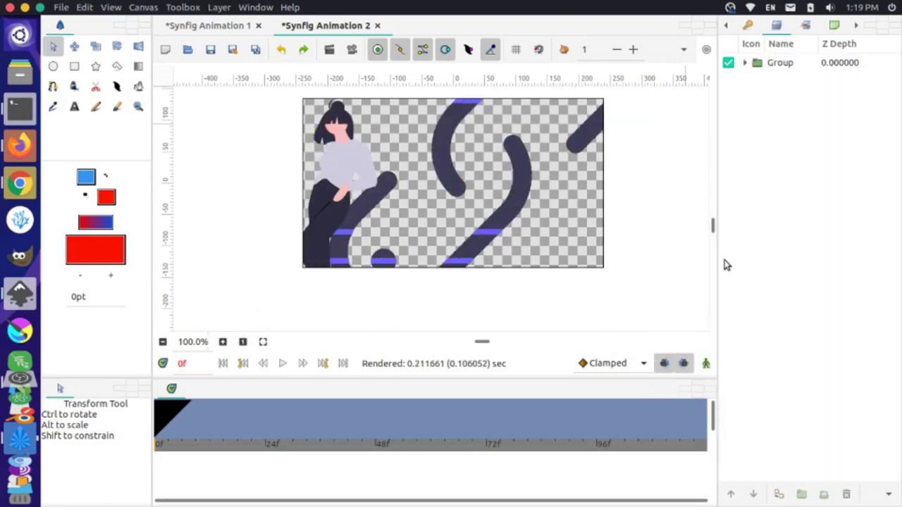
left_click(762, 62)
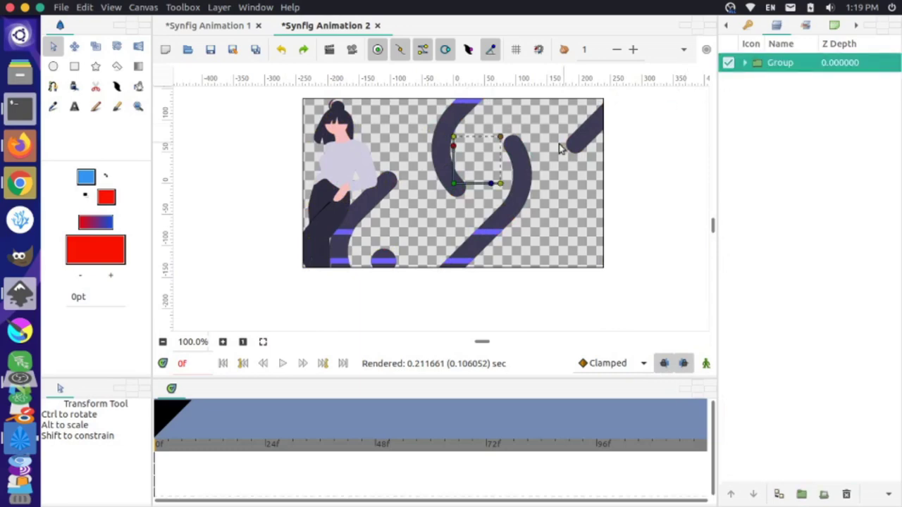
mouse_move(500, 140)
left_mouse_down()
mouse_move(492, 150)
mouse_move(484, 141)
mouse_move(500, 137)
mouse_move(492, 145)
left_mouse_up()
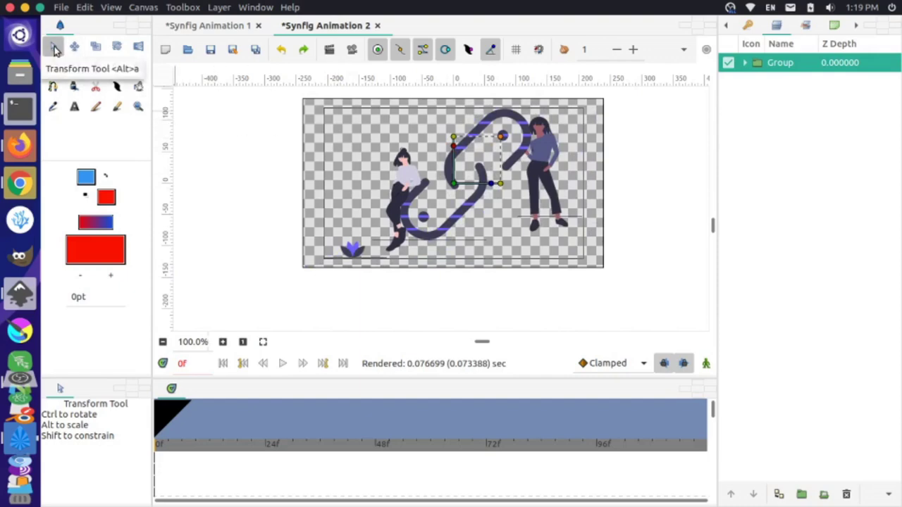
Nudge the knee vertex of the seated woman's leg shape slightly left
left_click(393, 215)
scroll(446, 208, "up", 5)
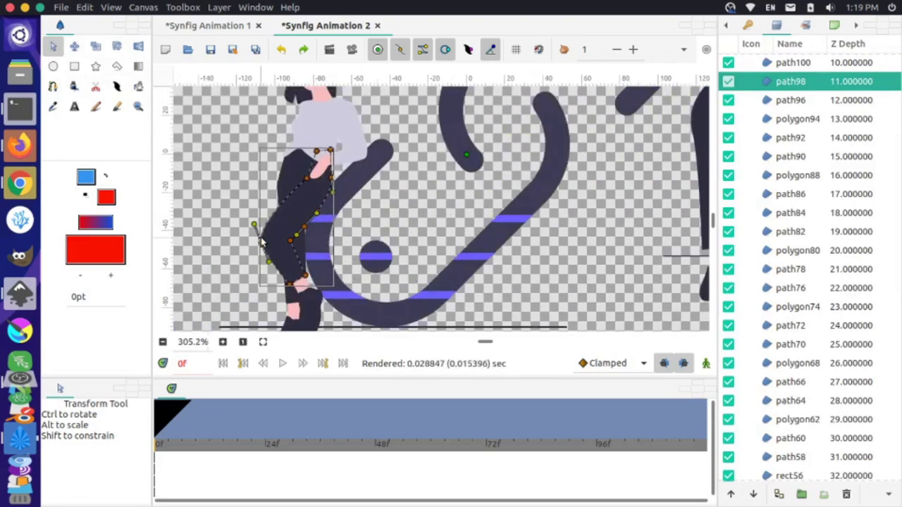
left_click_drag(261, 244, 255, 244)
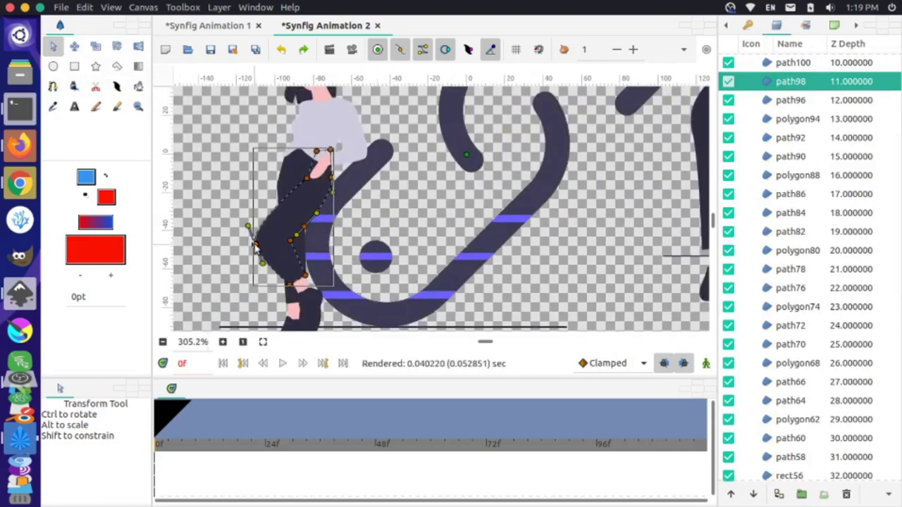
scroll(360, 243, "down", 4)
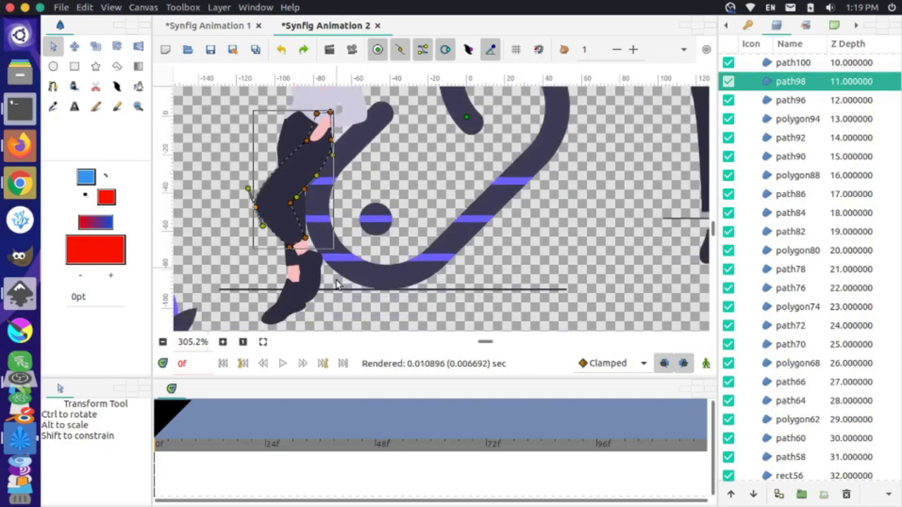
Stretch the woman's foot shape slightly downward, then zoom out to view the whole scene
left_click(314, 271)
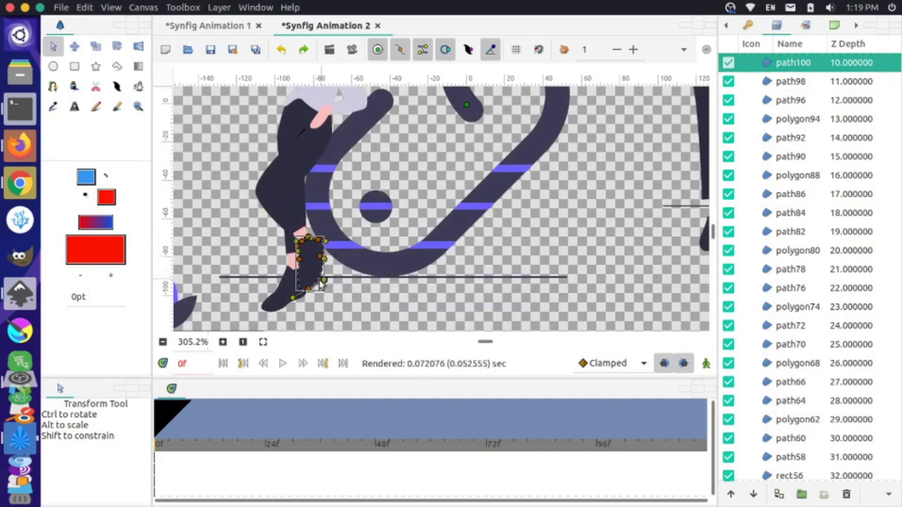
left_click_drag(311, 291, 308, 297)
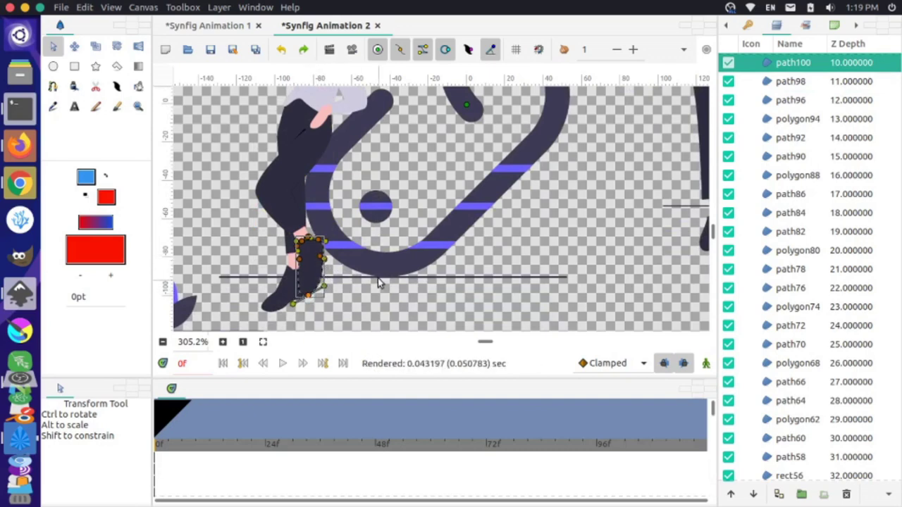
scroll(411, 215, "up", 3)
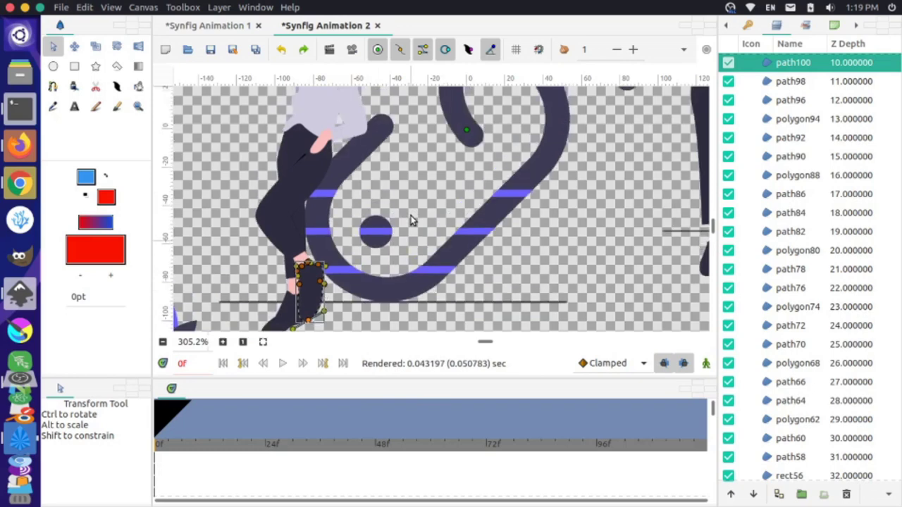
scroll(410, 215, "up", 1)
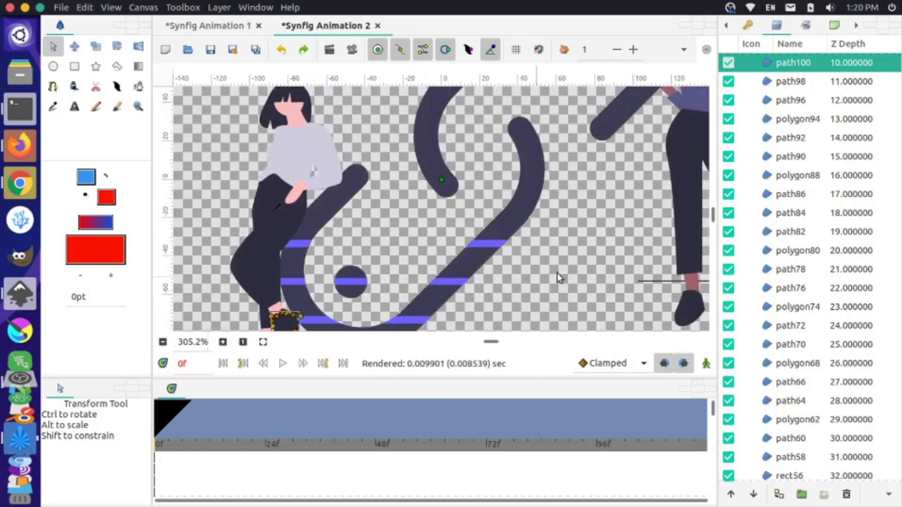
scroll(493, 206, "down", 3)
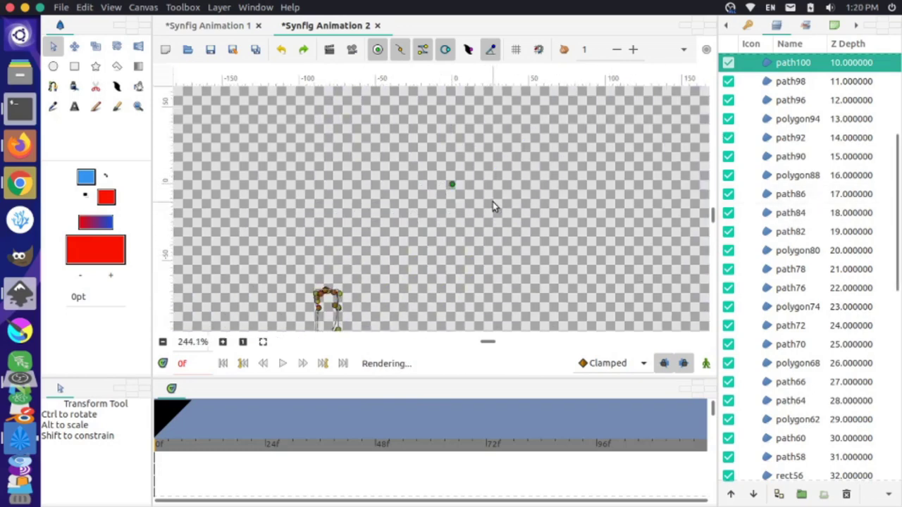
scroll(492, 203, "up", 1)
scroll(492, 202, "right", 2)
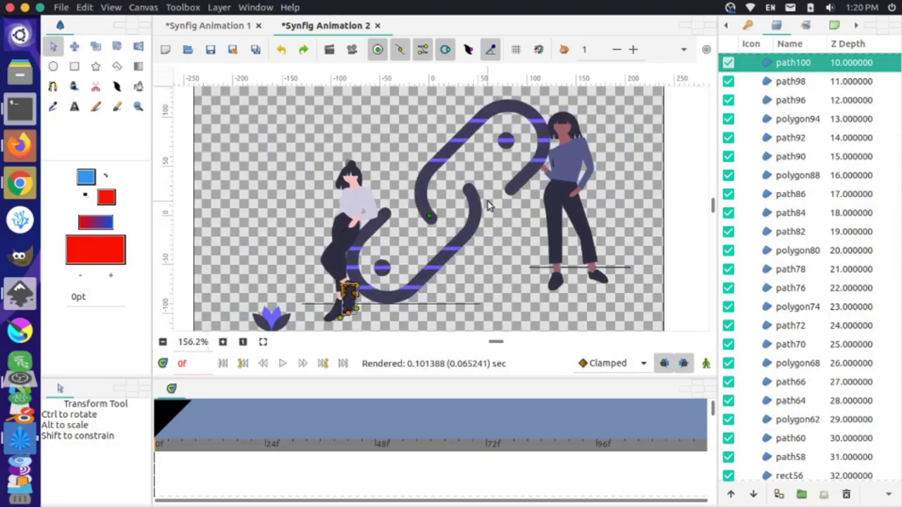
scroll(488, 205, "up", 1)
scroll(483, 204, "right", 2)
Select the upper link piece path42 with its blue stripes, the small circle path52 and path64
left_click(399, 219)
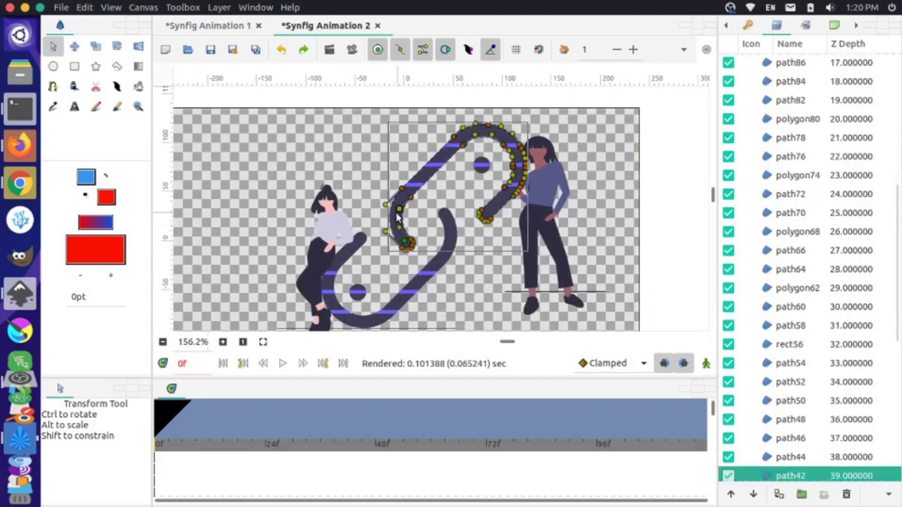
left_click(600, 210)
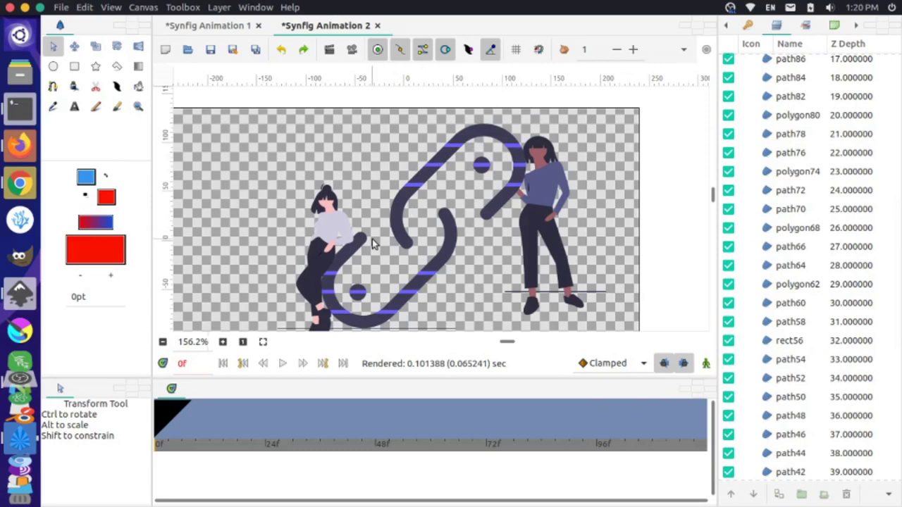
left_click(407, 200)
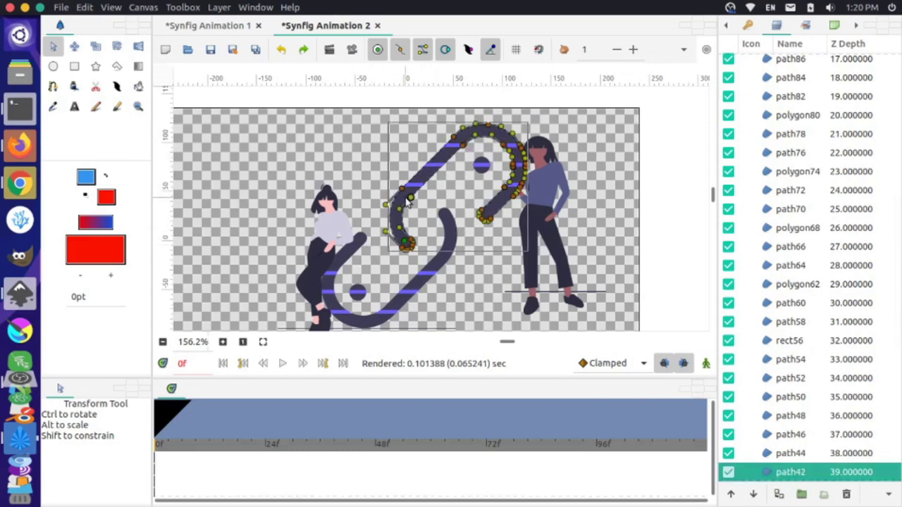
scroll(430, 205, "up", 3)
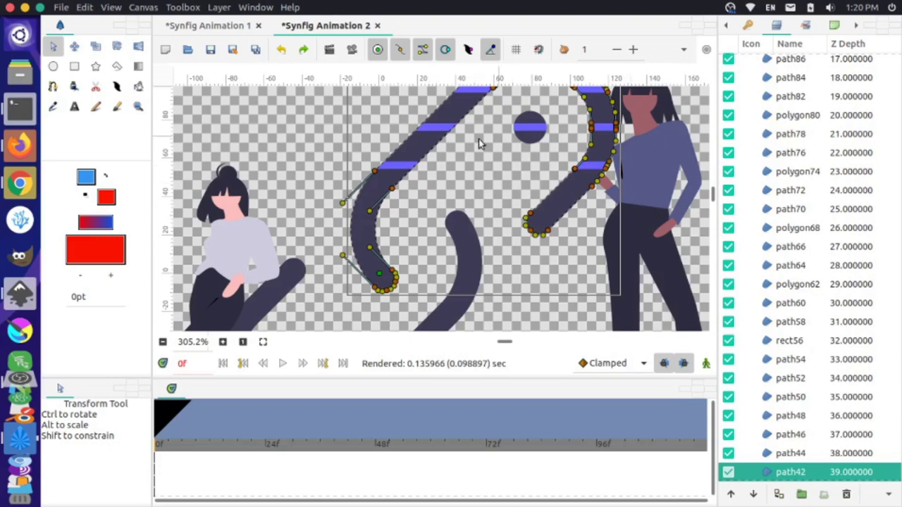
left_click(399, 169, "ctrl")
left_click(436, 129, "ctrl")
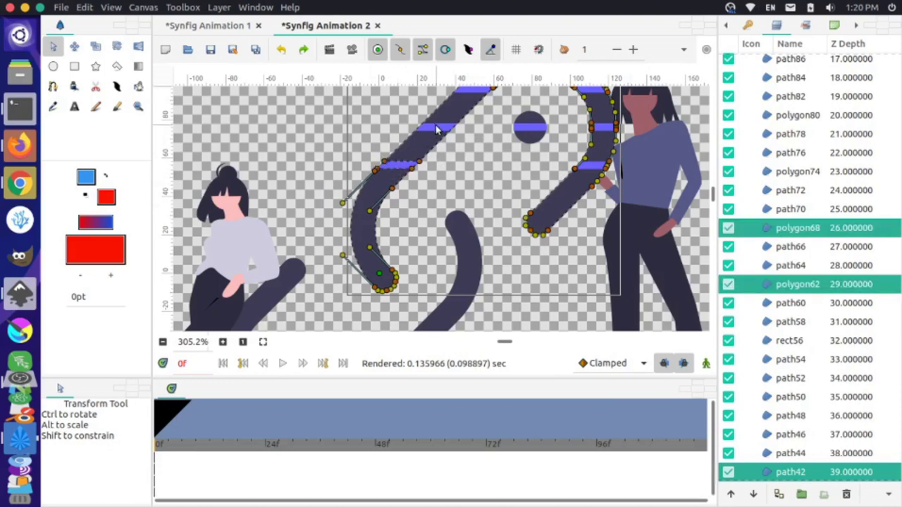
scroll(451, 139, "up", 1)
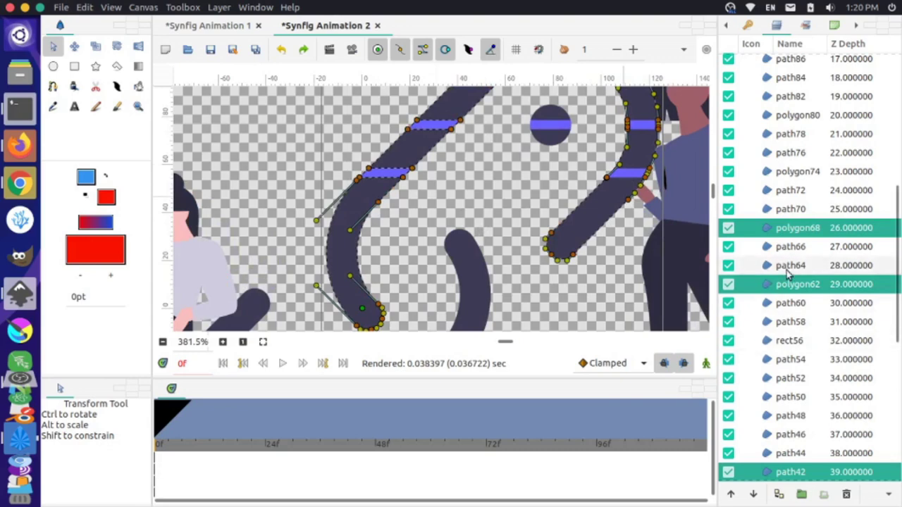
scroll(513, 201, "up", 5)
scroll(512, 201, "right", 3)
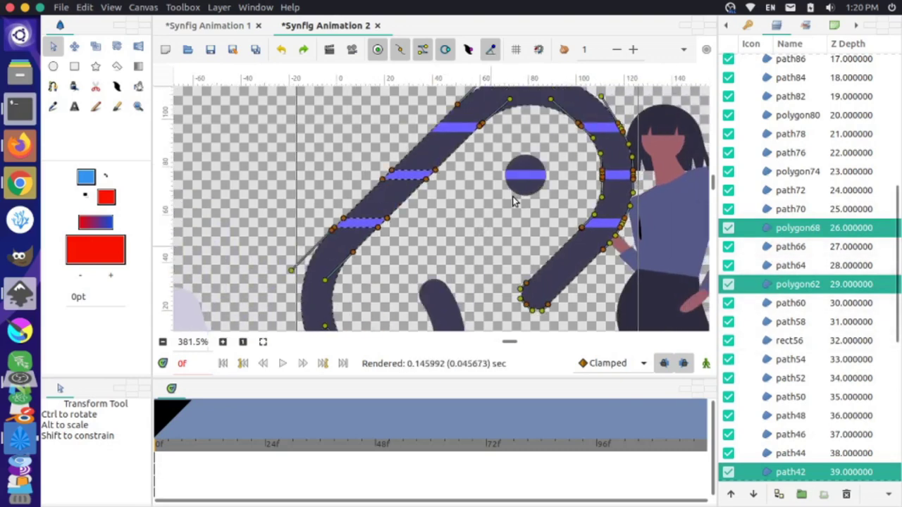
scroll(513, 201, "up", 1)
scroll(512, 201, "right", 1)
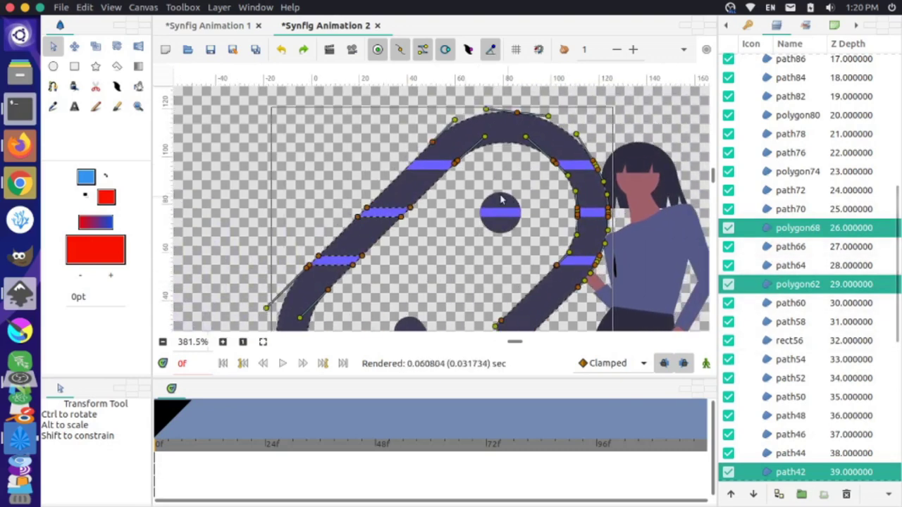
left_click(433, 169, "ctrl")
left_click(574, 168, "ctrl")
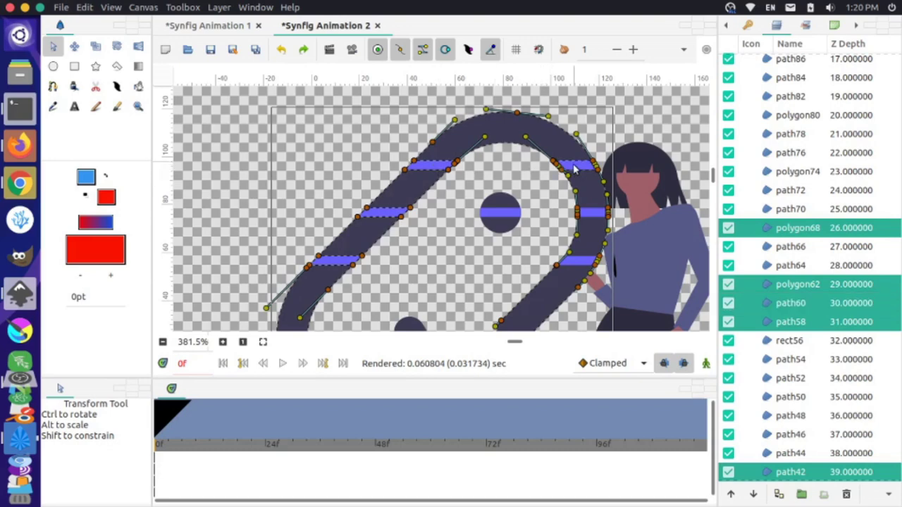
left_click(590, 217, "ctrl")
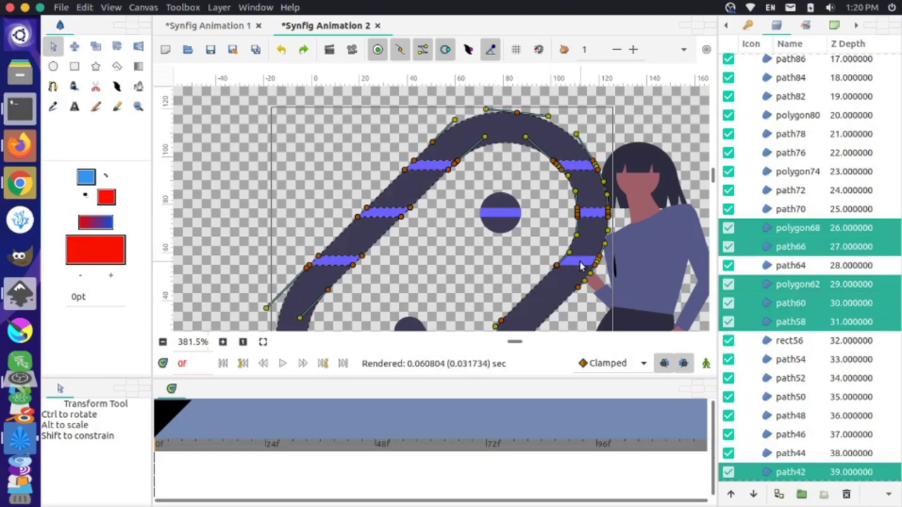
left_click(579, 264, "ctrl")
scroll(522, 266, "down", 2)
scroll(529, 267, "left", 1)
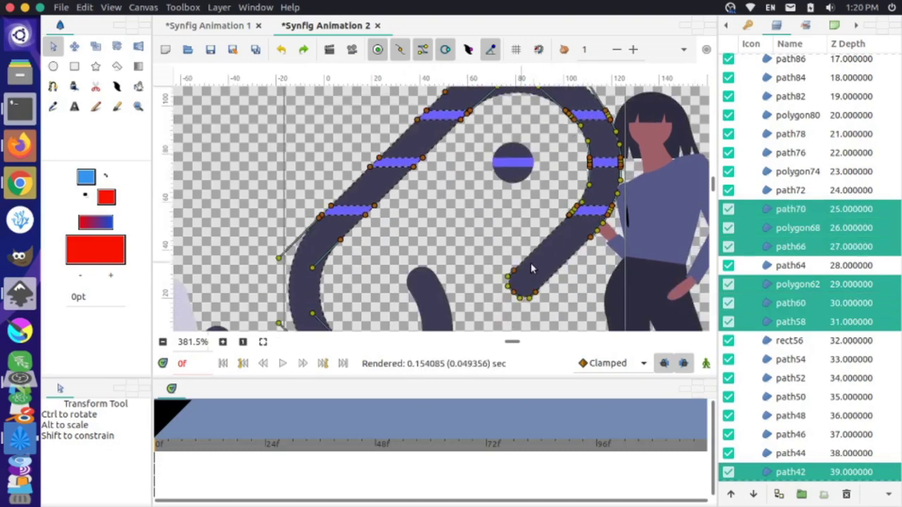
scroll(541, 250, "down", 2)
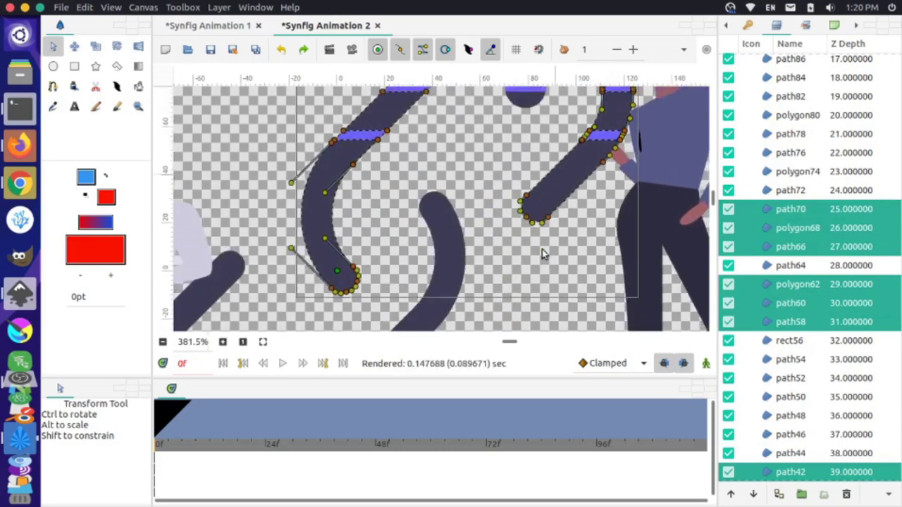
scroll(542, 249, "up", 2)
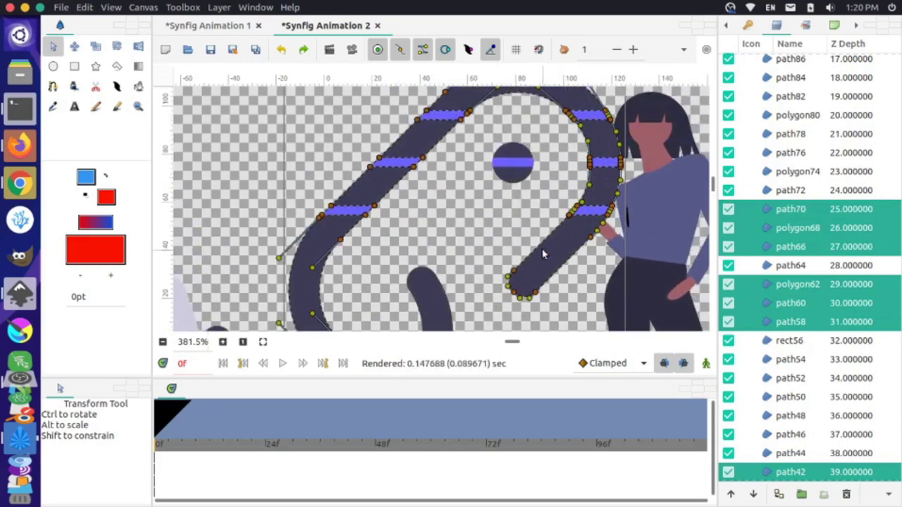
left_click(513, 179, "ctrl")
left_click(512, 165, "ctrl")
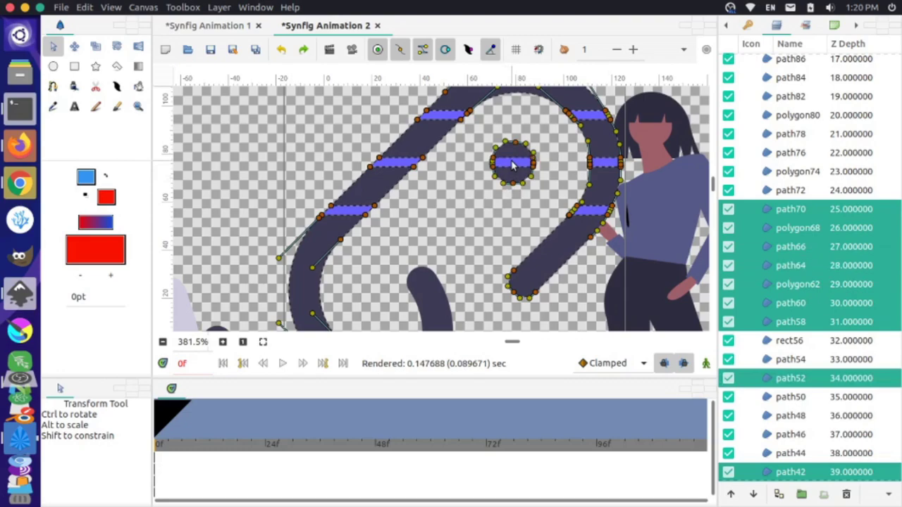
Add the standing woman's hair, face, neck, torso, arms and hand layers to the selection
scroll(523, 213, "right", 3)
scroll(522, 213, "right", 1)
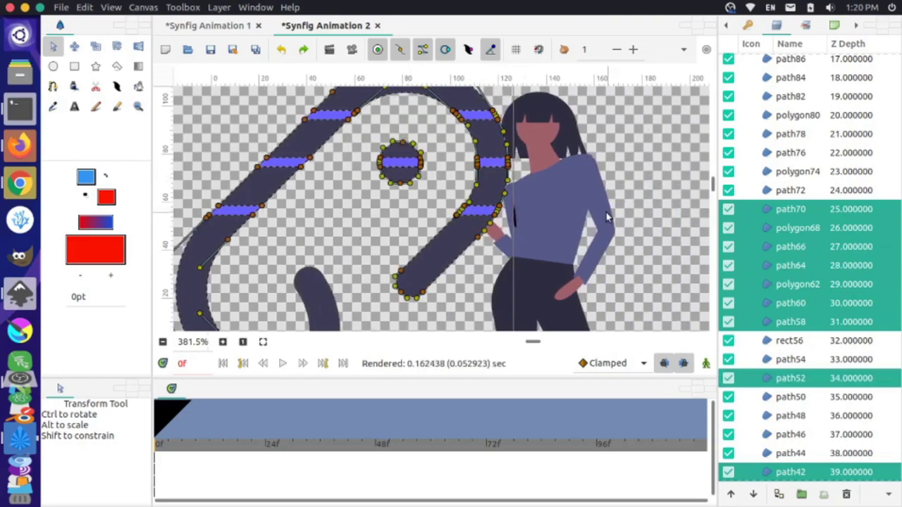
scroll(565, 208, "down", 2)
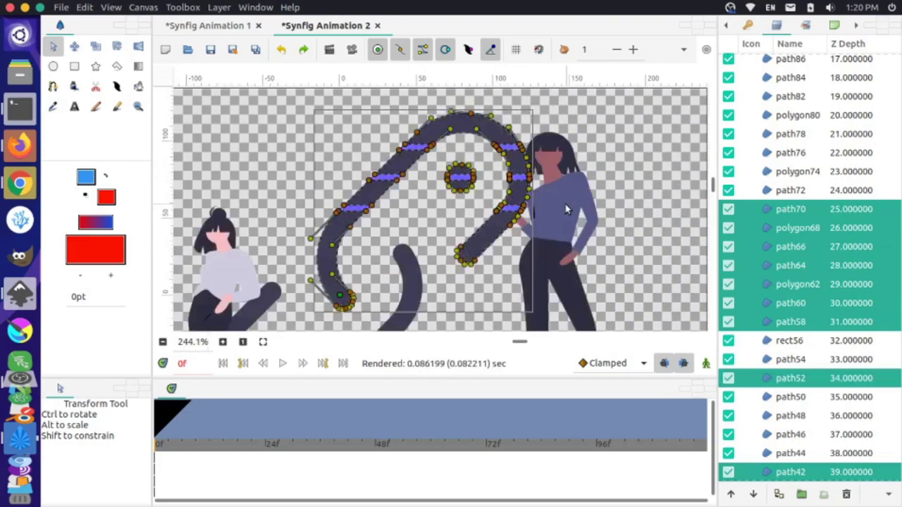
scroll(565, 208, "up", 3)
scroll(562, 201, "up", 3)
scroll(562, 200, "left", 2)
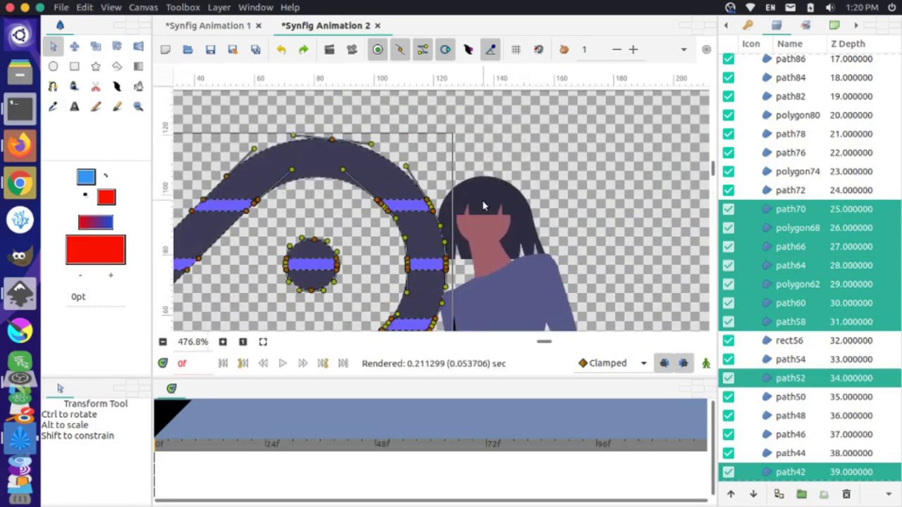
left_click(489, 200, "ctrl")
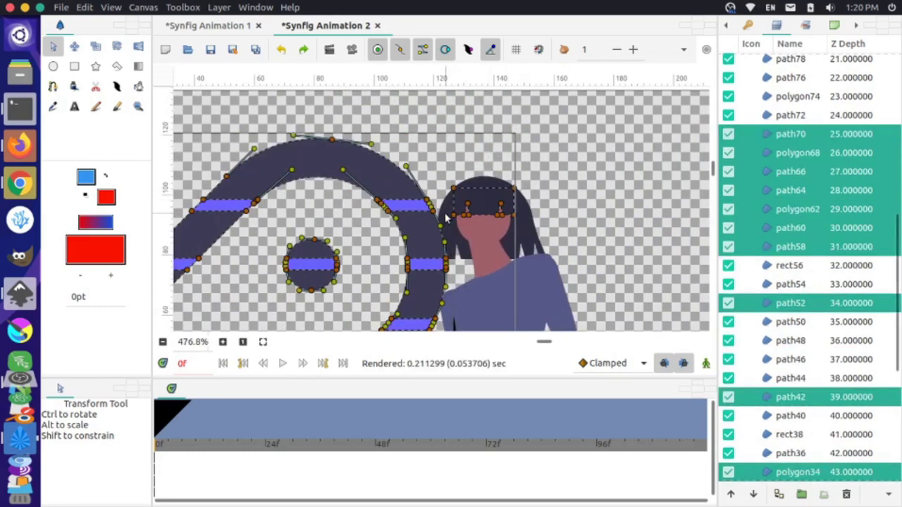
left_click(445, 219, "ctrl")
left_click(476, 228, "ctrl")
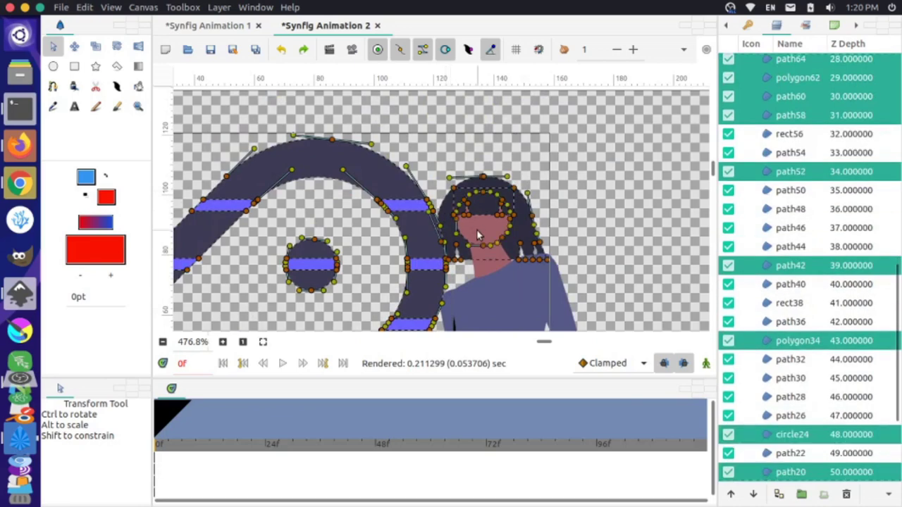
left_click(487, 271, "ctrl")
left_click(488, 306, "ctrl")
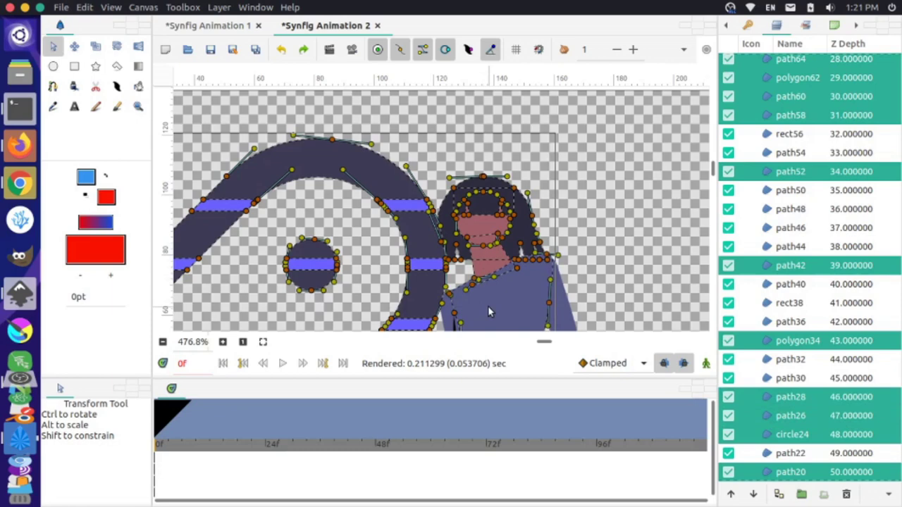
scroll(488, 306, "down", 3)
left_click(452, 247, "ctrl")
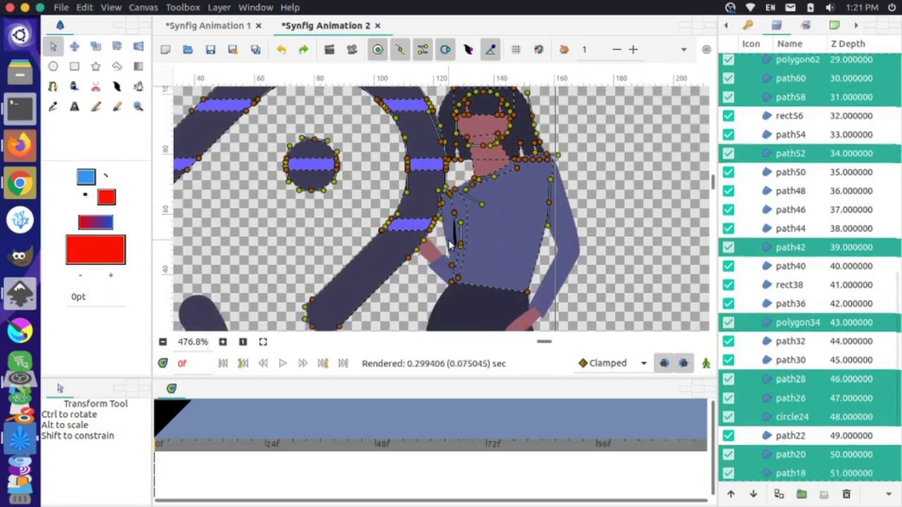
left_click(429, 257, "ctrl")
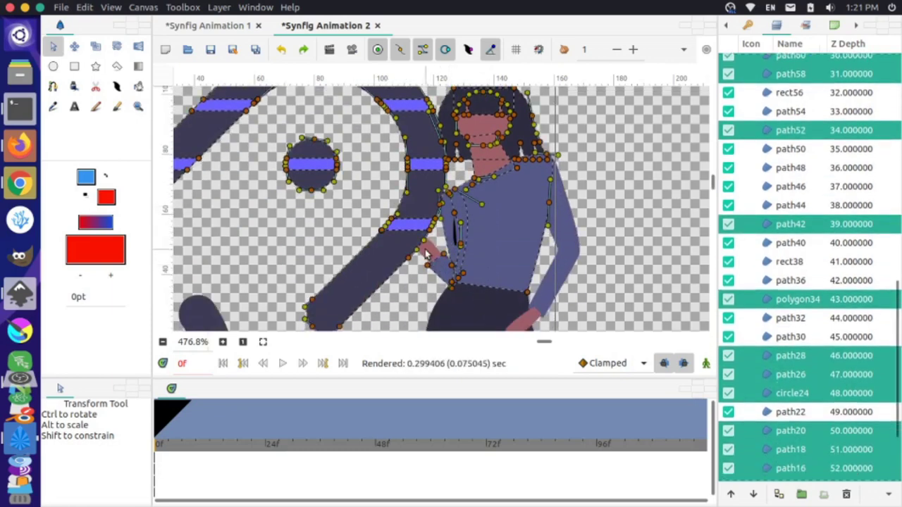
left_click(562, 224, "ctrl")
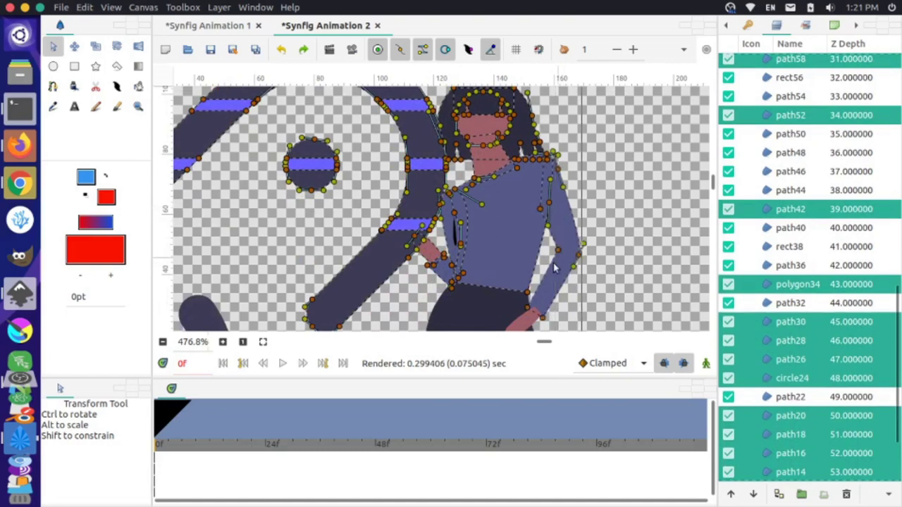
left_click(523, 322, "ctrl")
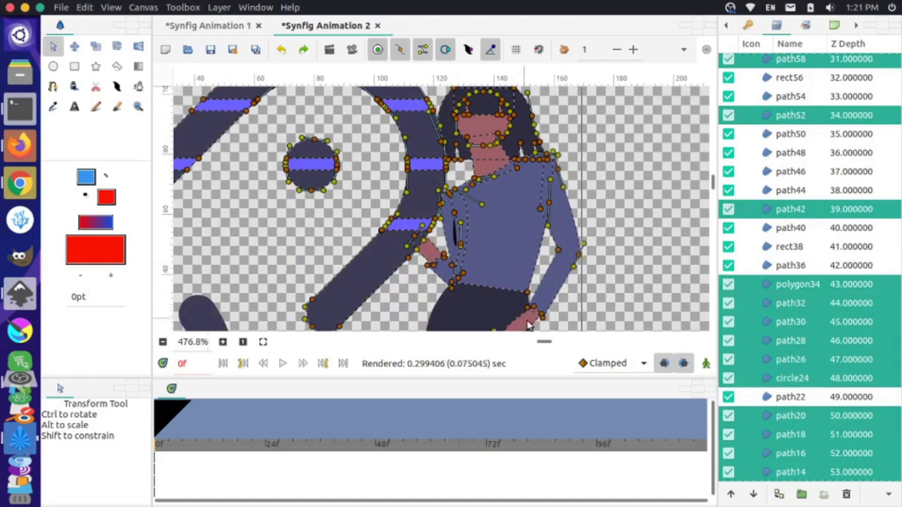
Add her leg path22 and both shoes to the selection, then zoom out to 156%
scroll(507, 314, "down", 6)
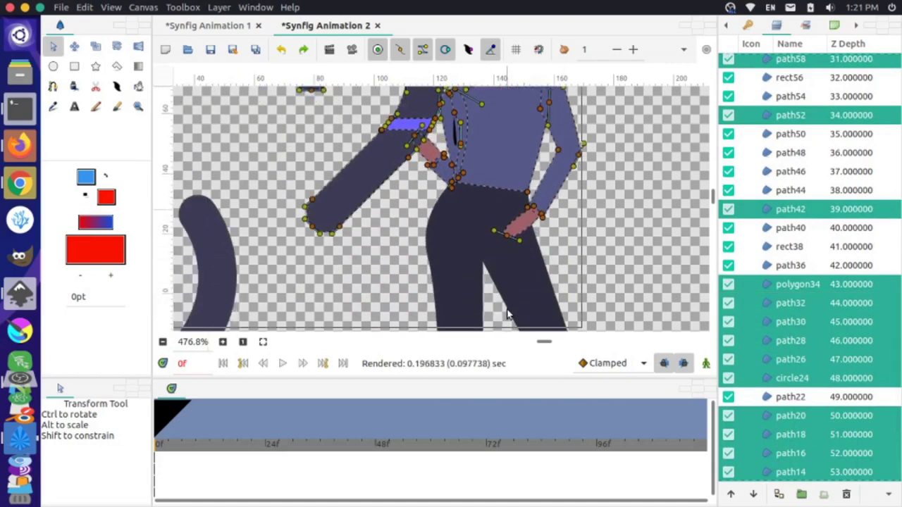
left_click(455, 219, "ctrl")
scroll(457, 248, "down", 5)
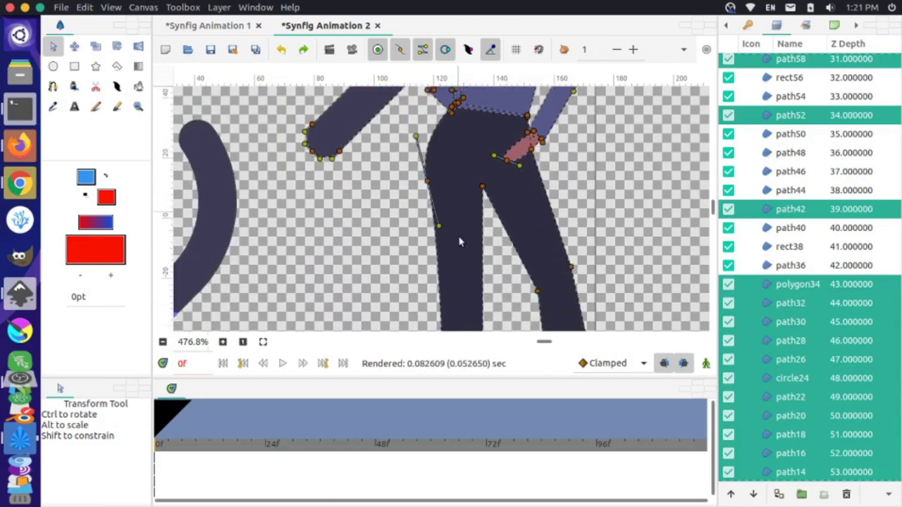
left_click(465, 275, "ctrl")
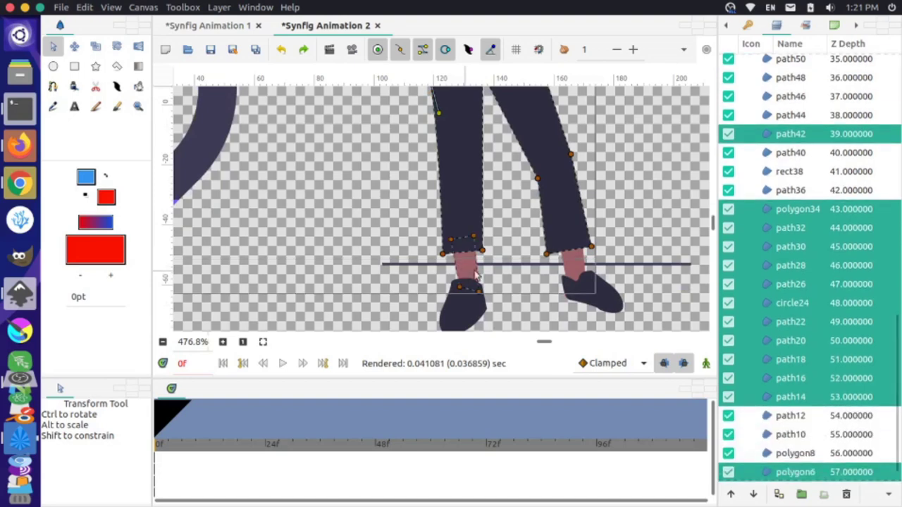
left_click(582, 273, "ctrl")
left_click(609, 302, "ctrl")
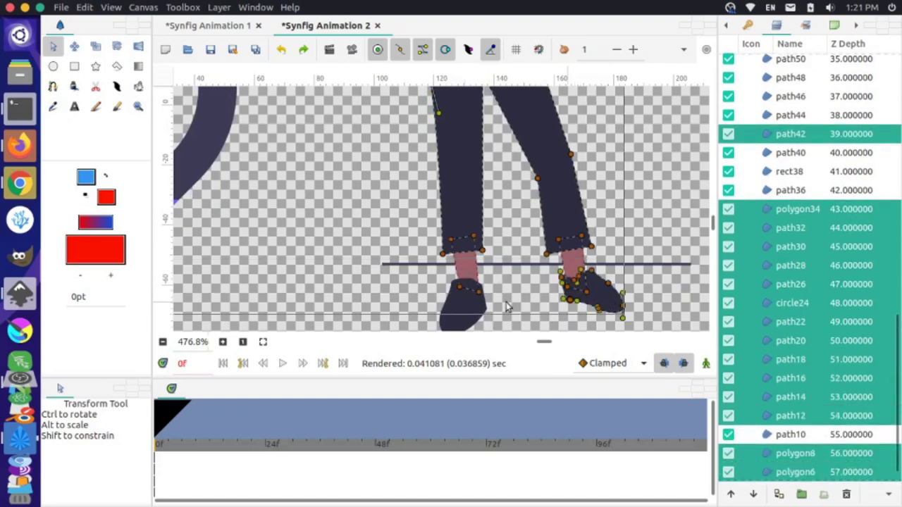
left_click(456, 324, "ctrl")
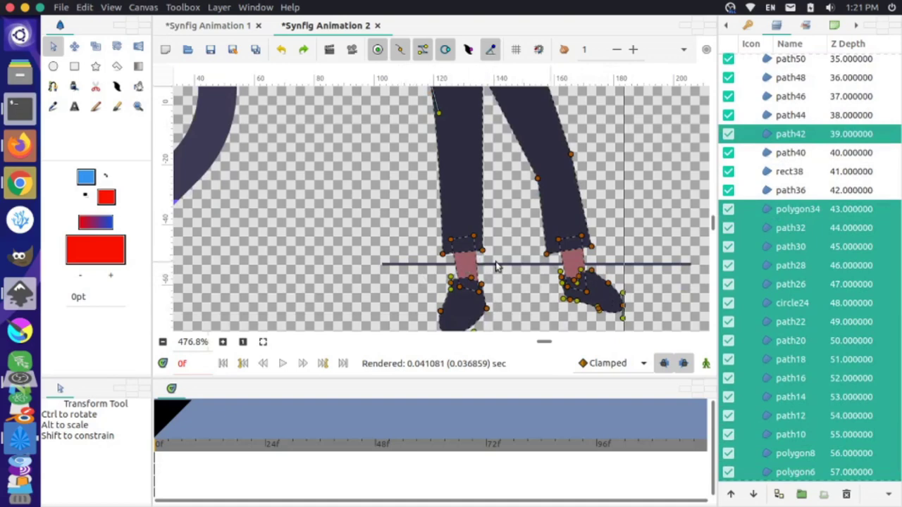
scroll(396, 235, "up", 4)
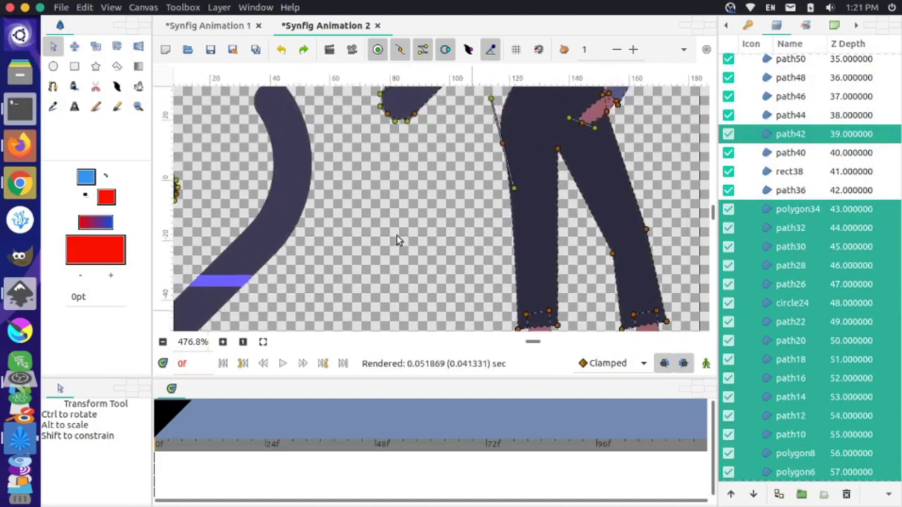
scroll(396, 239, "down", 7)
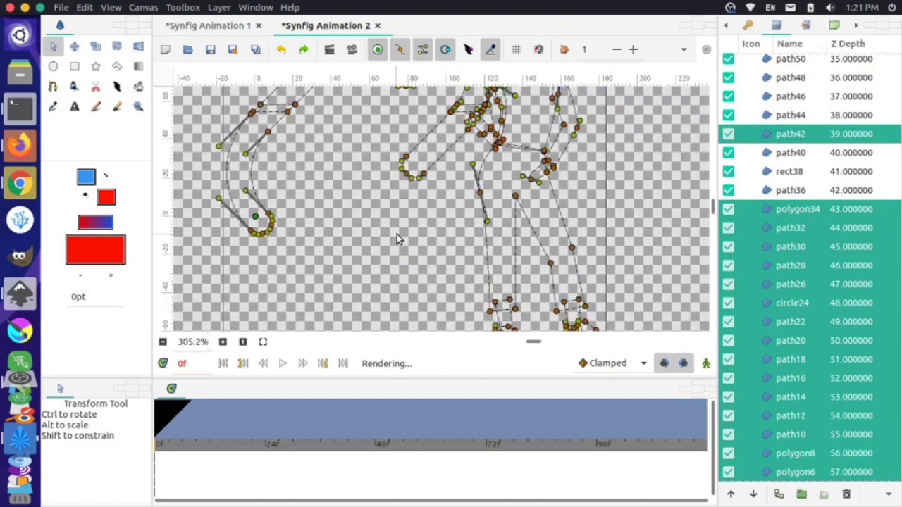
scroll(397, 234, "down", 2)
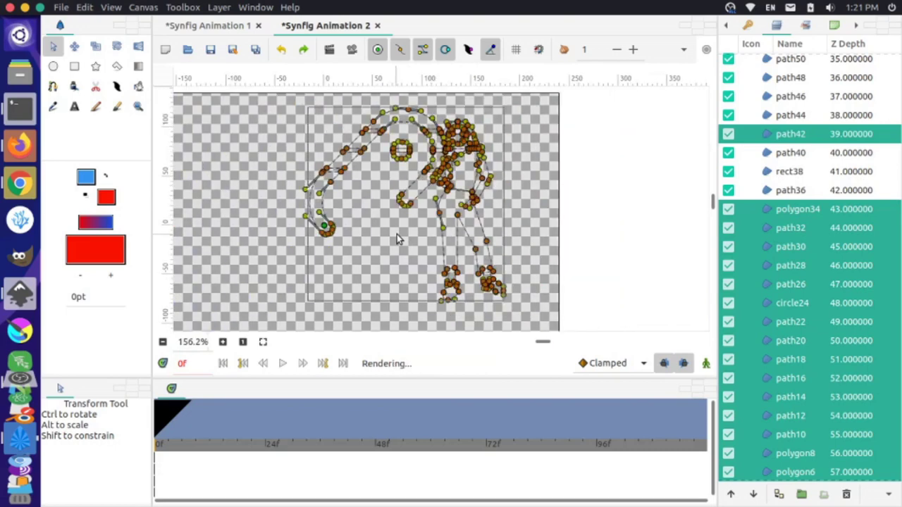
Group the selected woman and link layers into one Group layer and move to frame 48
right_click(803, 259)
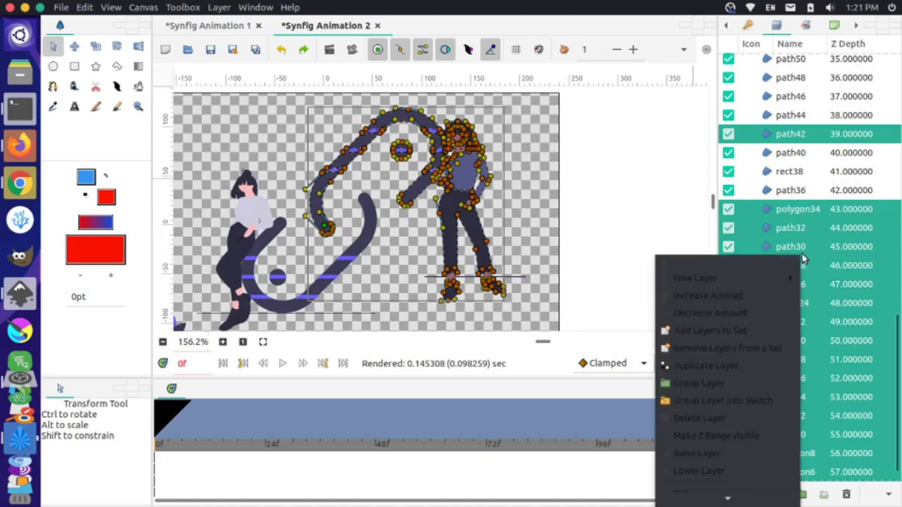
left_click(719, 384)
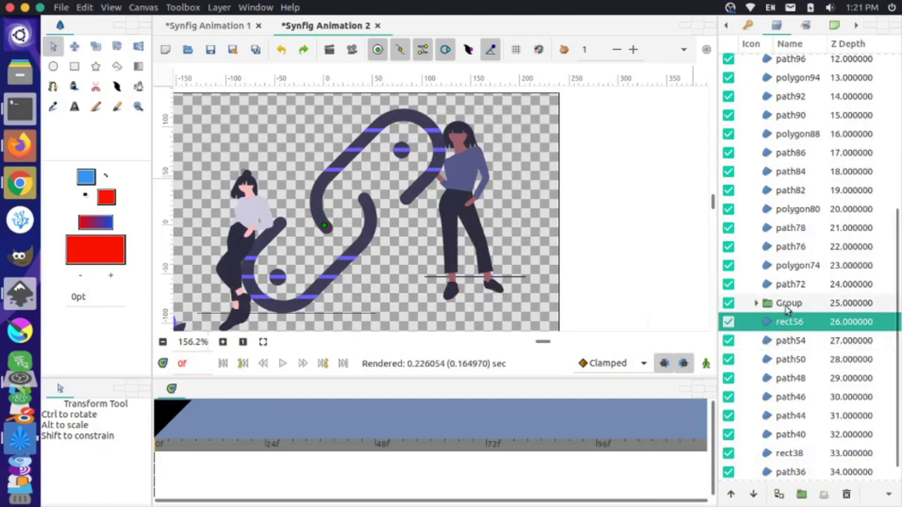
left_click(786, 309)
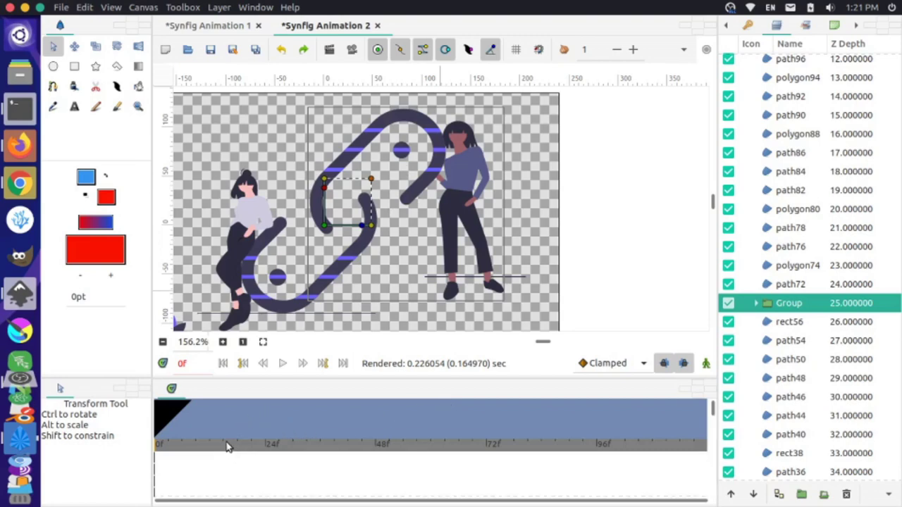
left_click_drag(227, 446, 377, 449)
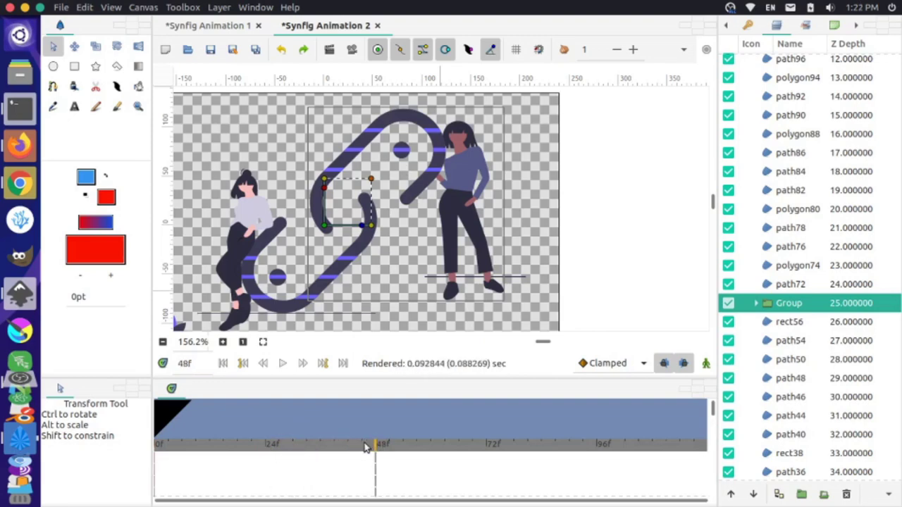
Add a keyframe at 48f in the Keyframes panel and return the time cursor to 0f
left_click(748, 26)
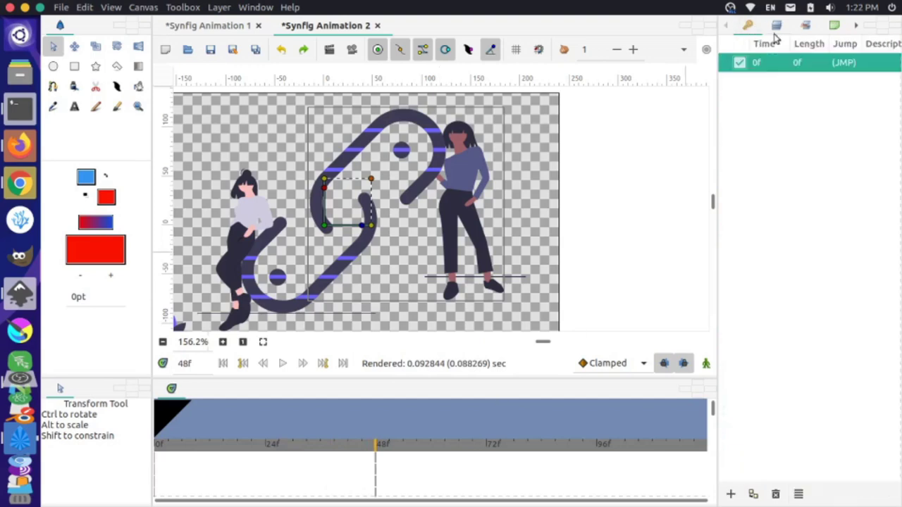
left_click(730, 494)
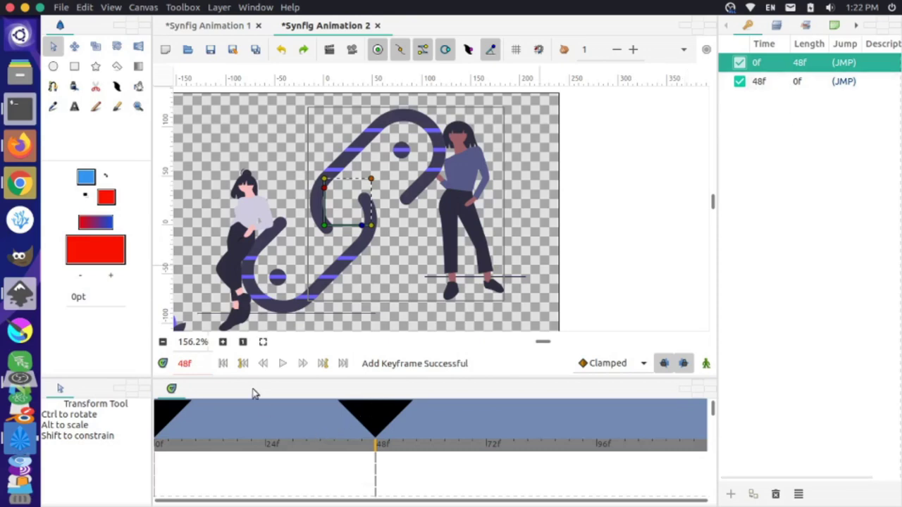
left_click_drag(277, 450, 161, 446)
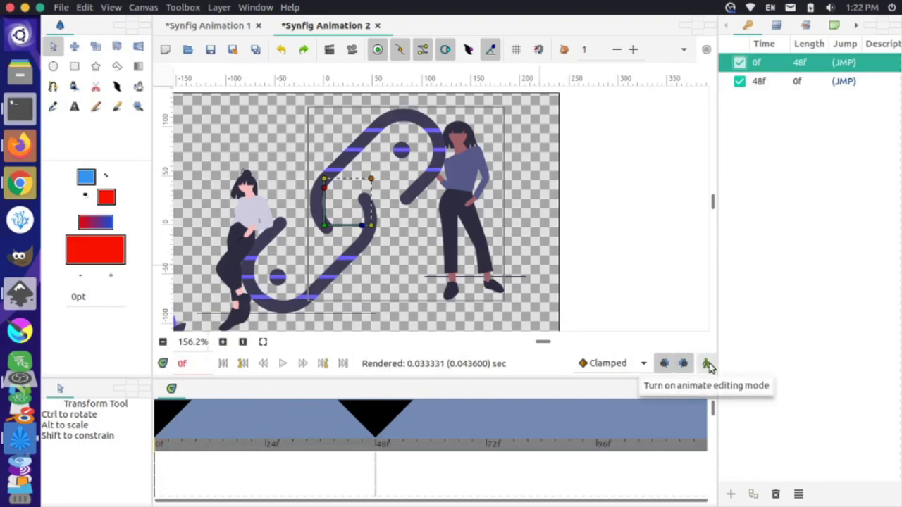
In animate mode at the 48f keyframe, shift the group's origin left and down
left_click(707, 363)
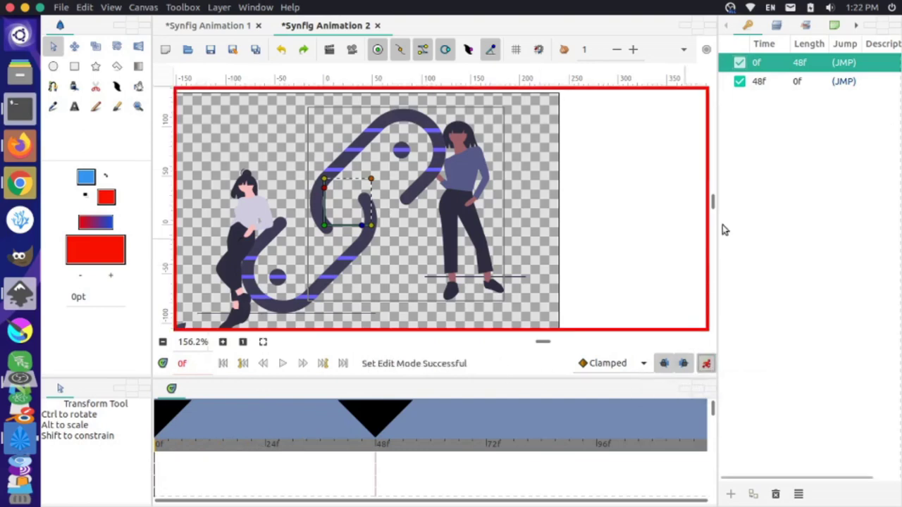
left_click(778, 81)
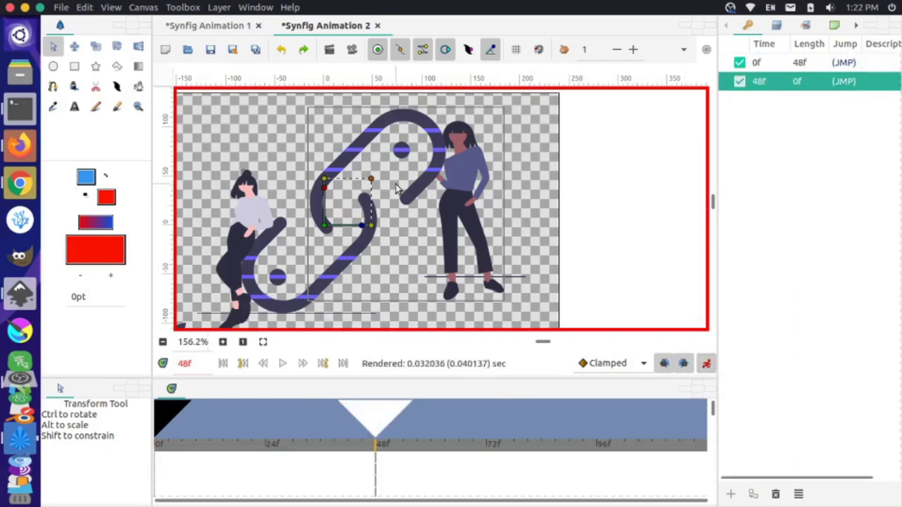
left_click_drag(325, 227, 298, 246)
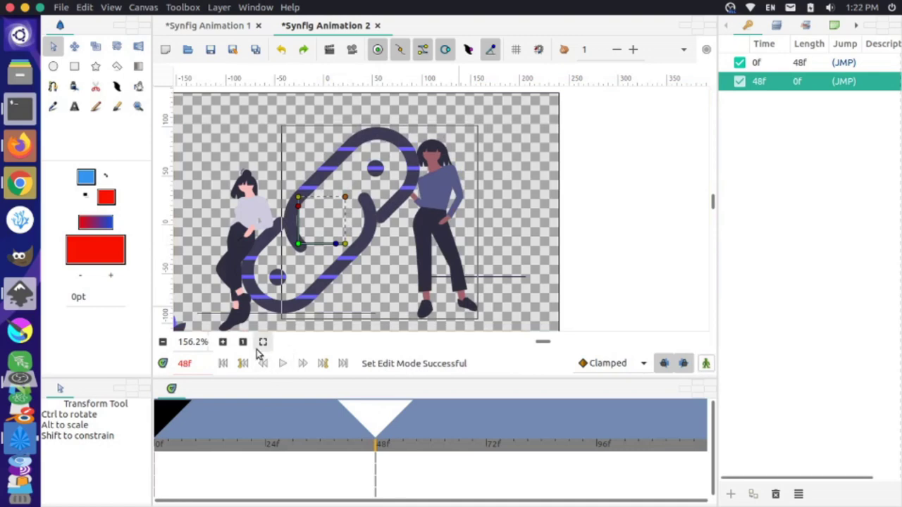
Preview the motion, then move the group's 48f waypoint to 24f and replay it
left_click(222, 363)
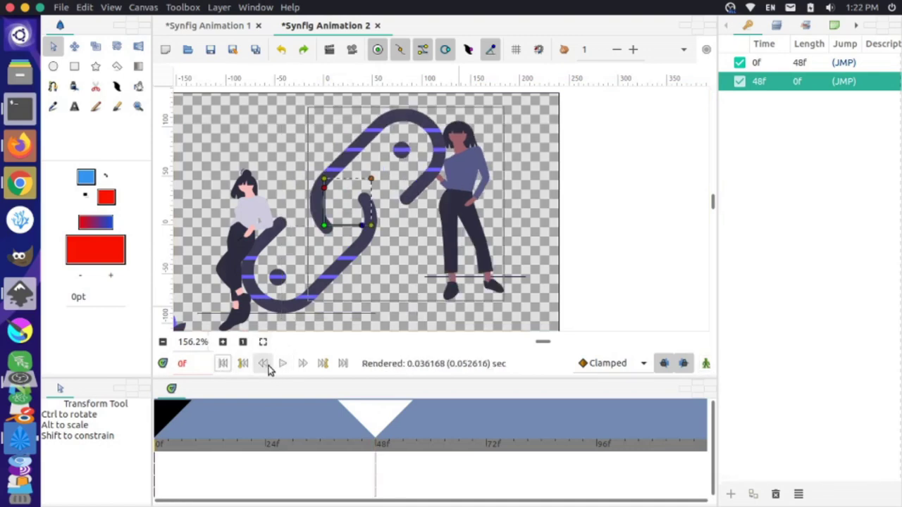
left_click(282, 364)
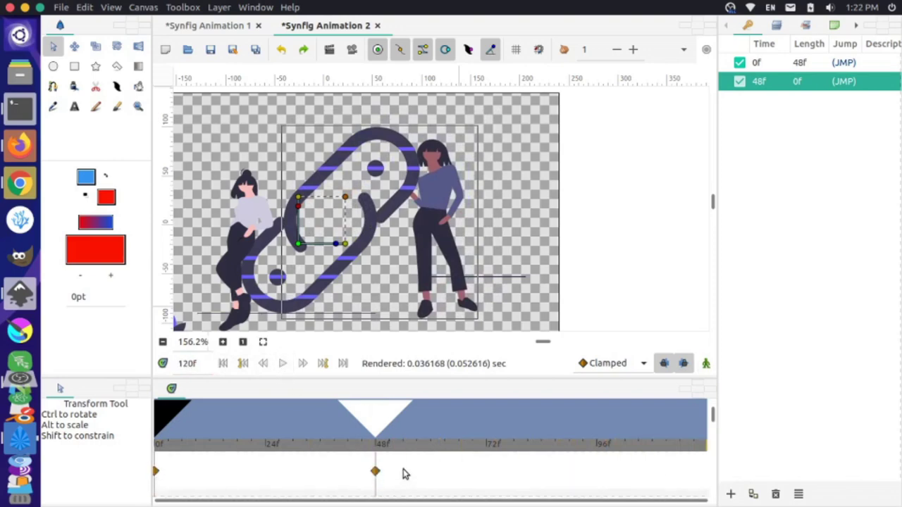
left_click_drag(476, 381, 472, 281)
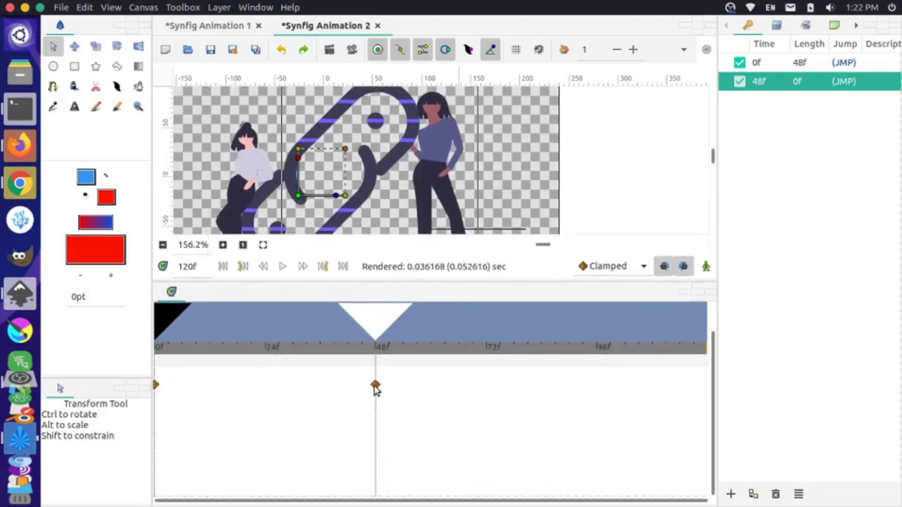
left_click_drag(376, 389, 264, 393)
left_click(224, 267)
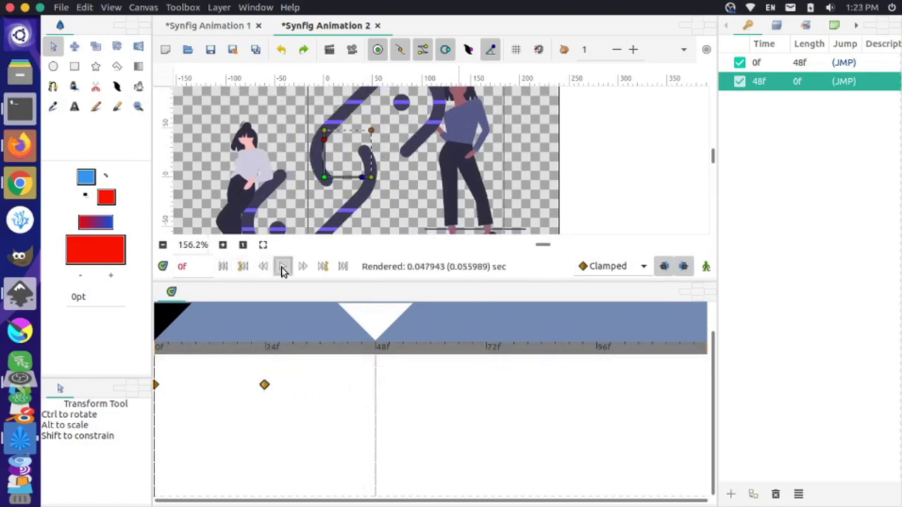
left_click(282, 268)
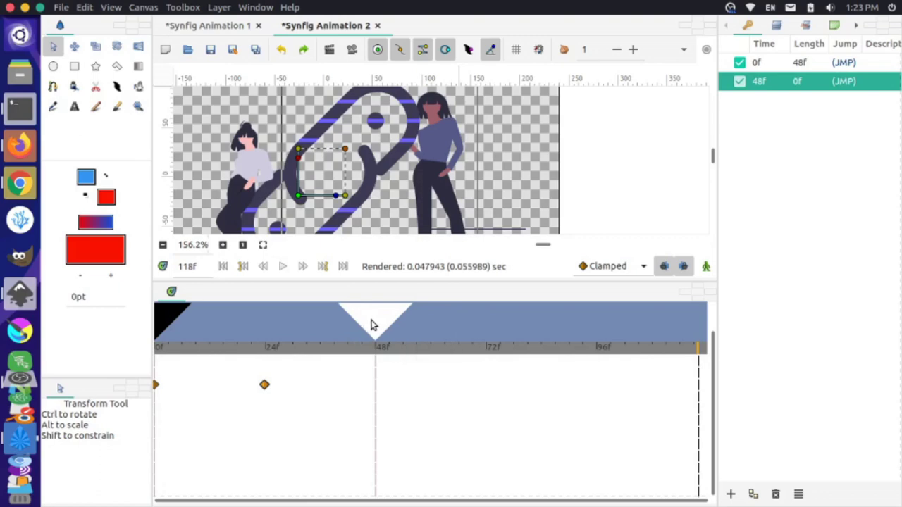
Move the 48f keyframe to 24f, align the waypoint with it and replay the animation
left_click_drag(371, 322, 266, 323)
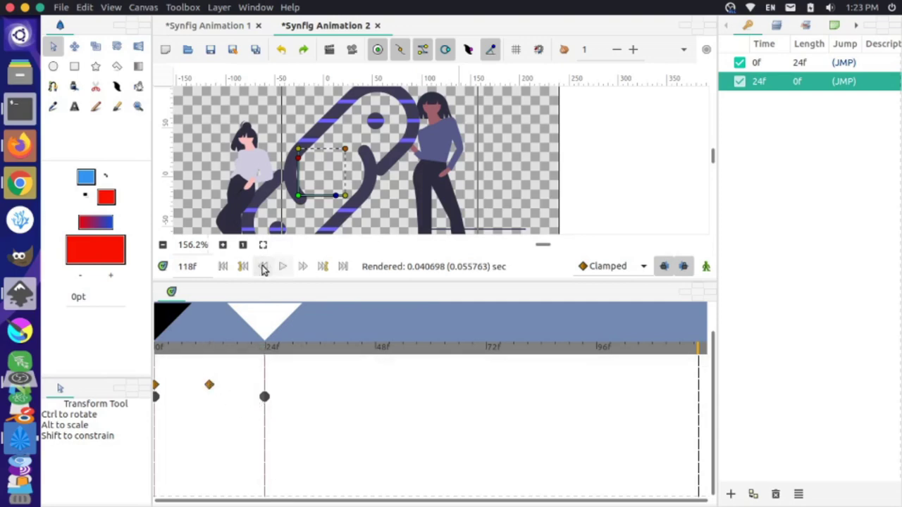
left_click(222, 266)
left_click(282, 267)
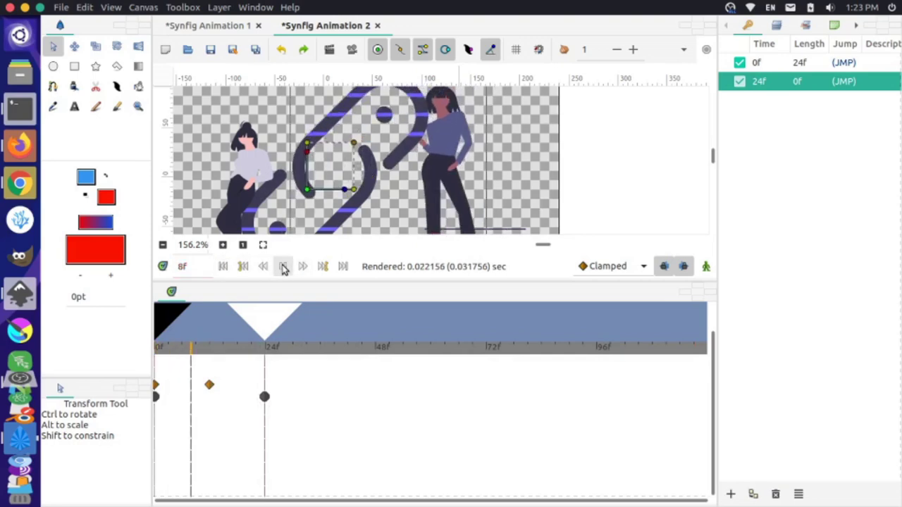
left_click(283, 267)
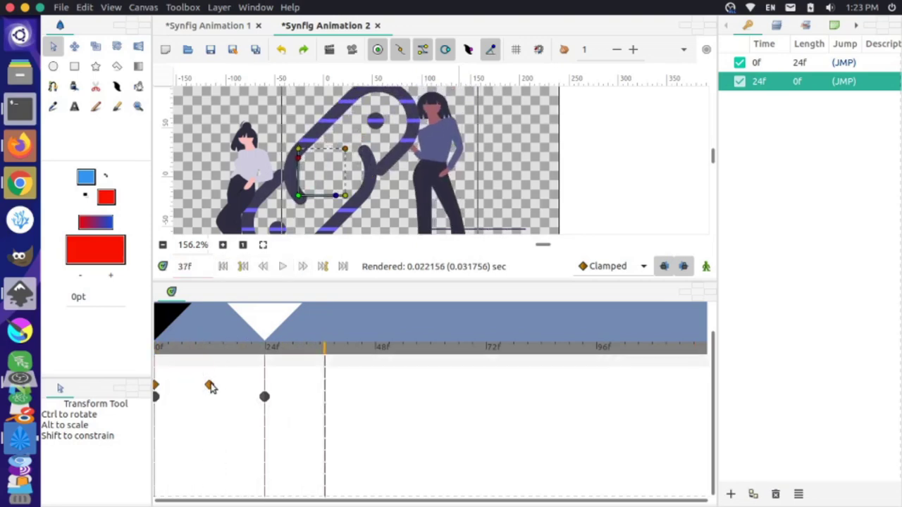
left_click_drag(209, 384, 264, 386)
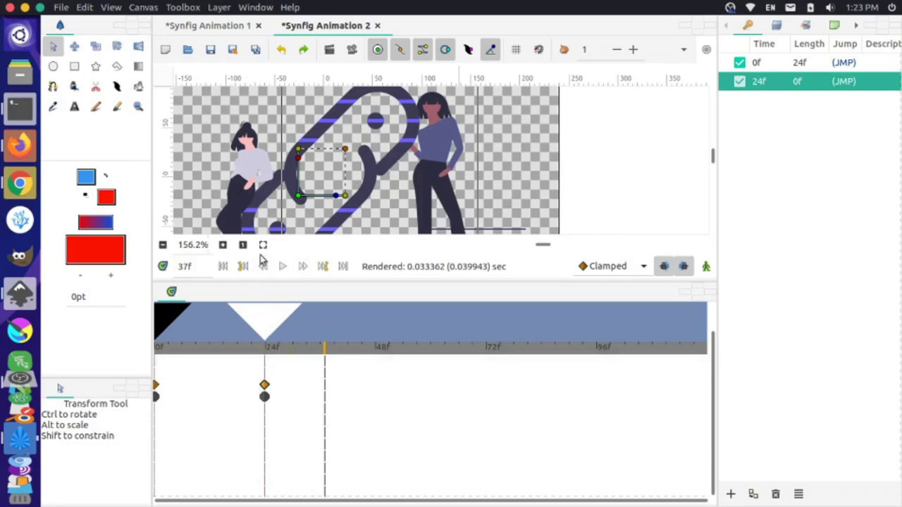
left_click(222, 266)
left_click(282, 266)
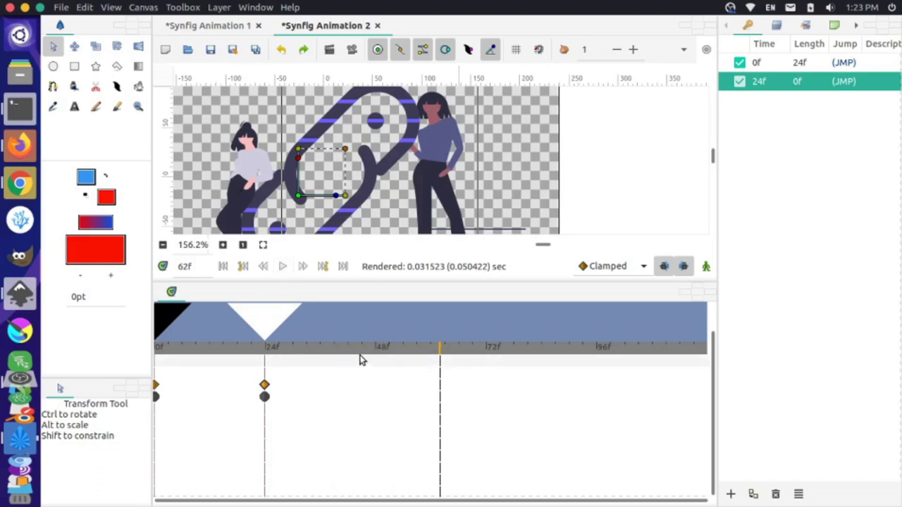
Scrub through the frames up to 48f to check the motion, then select the 0f keyframe
left_click_drag(296, 351, 369, 348)
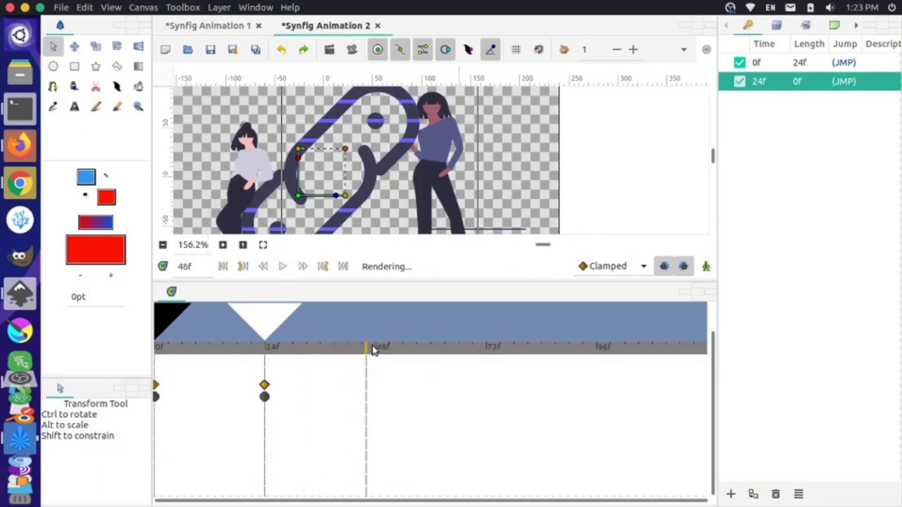
left_click(231, 349)
left_click_drag(225, 351, 140, 359)
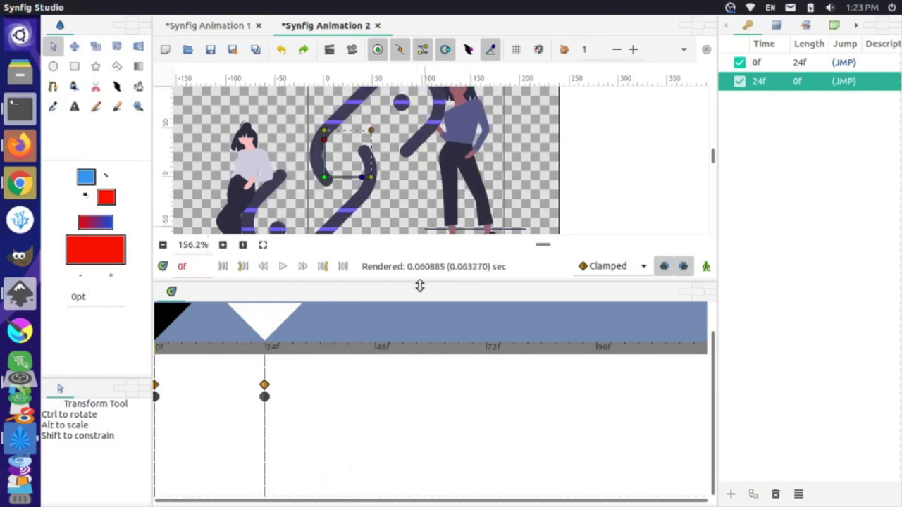
left_click_drag(419, 284, 411, 381)
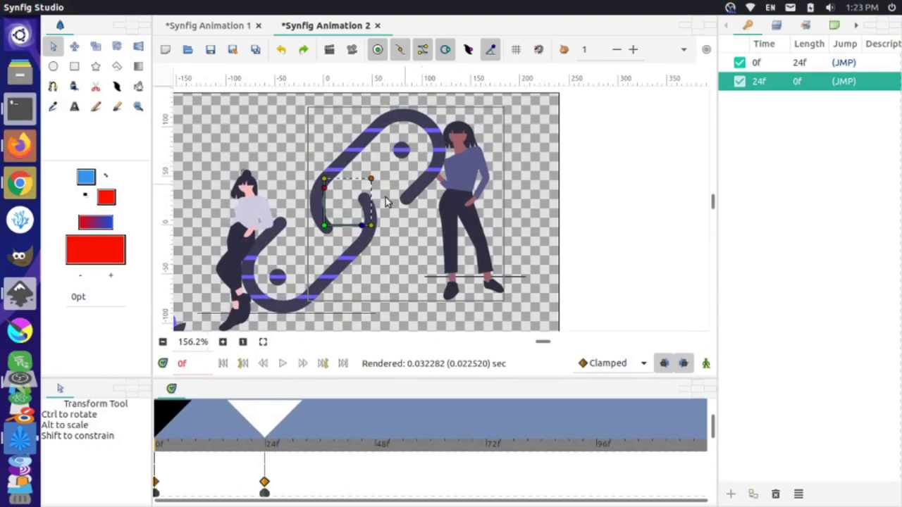
left_click_drag(314, 448, 377, 458)
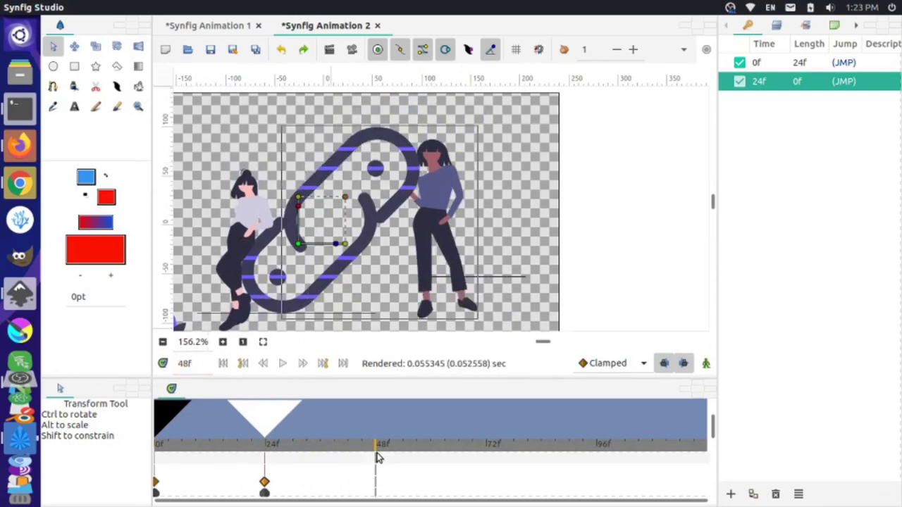
left_click(798, 65)
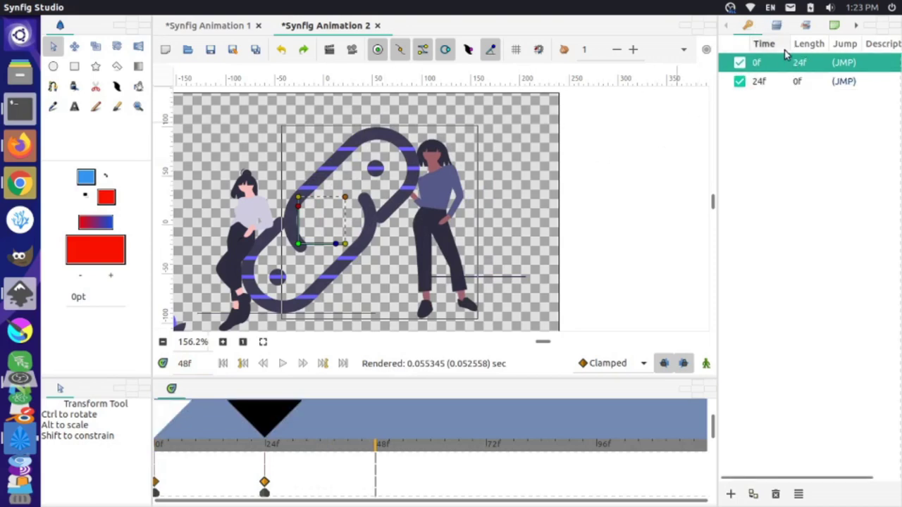
right_click(786, 69)
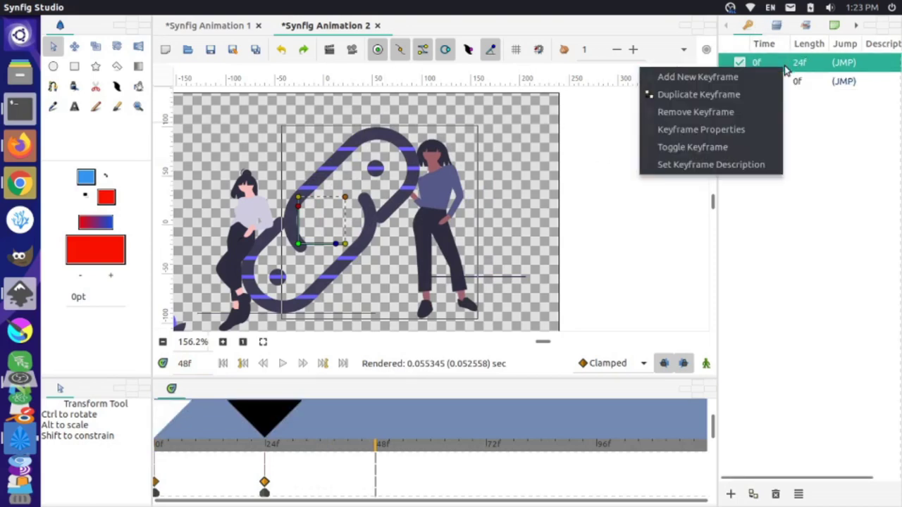
left_click(745, 94)
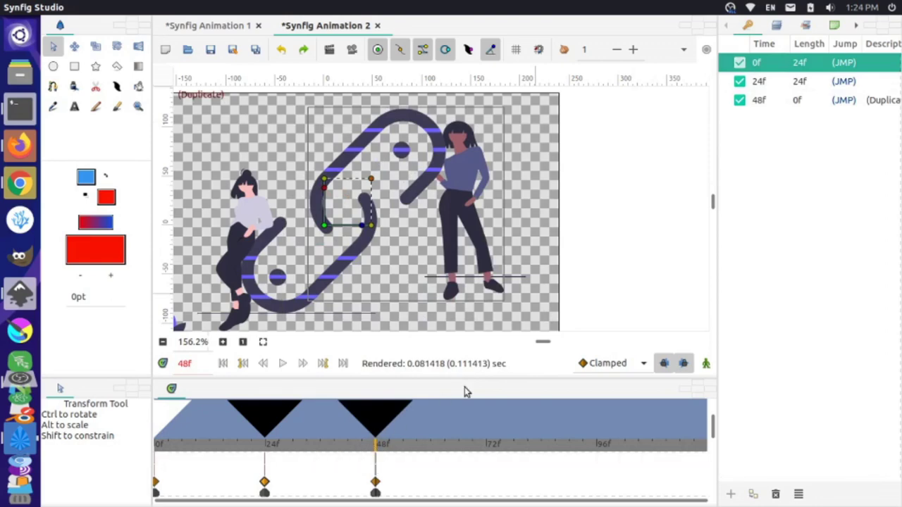
left_click(223, 363)
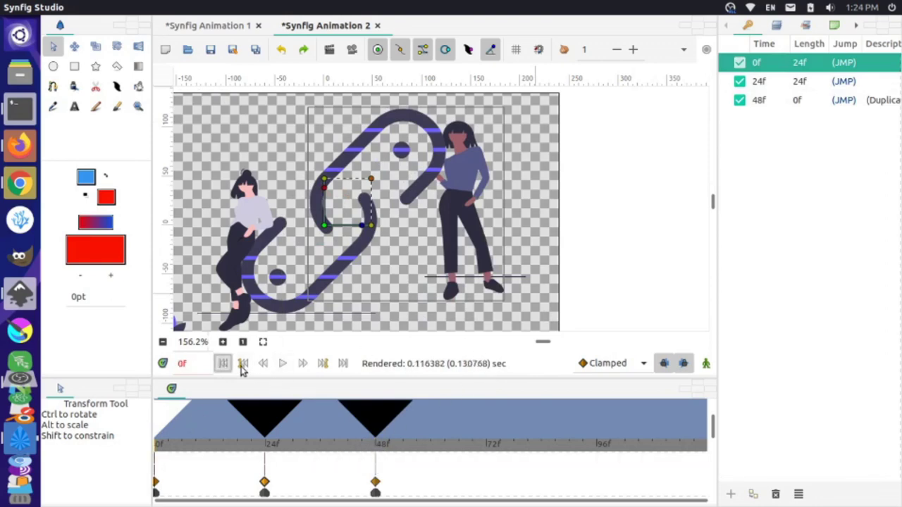
left_click(282, 364)
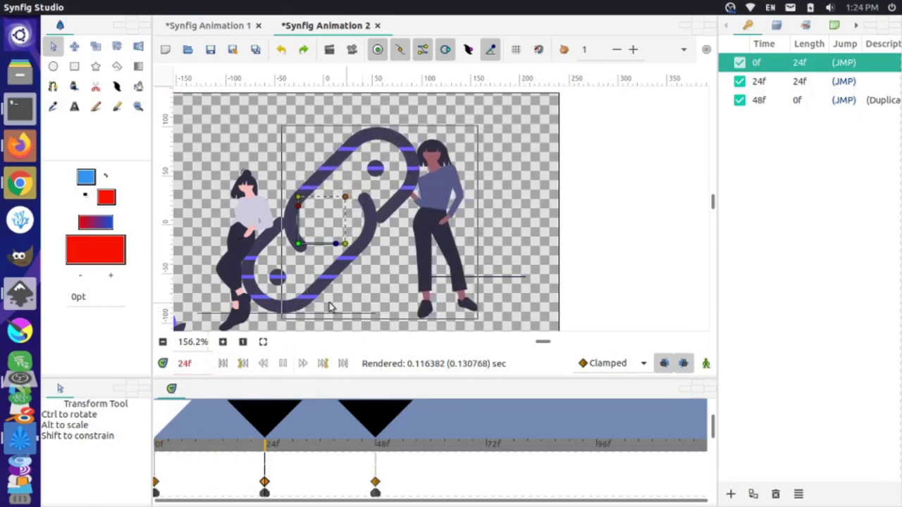
left_click(561, 250)
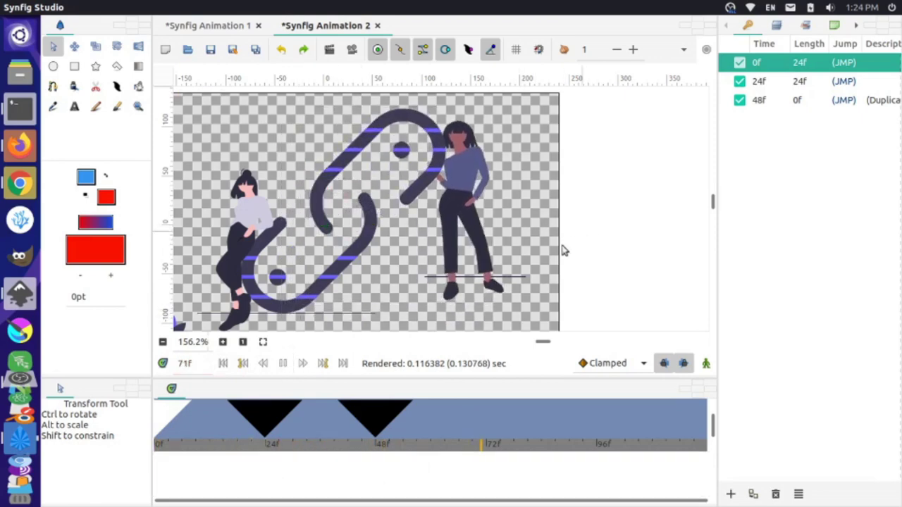
left_click(283, 364)
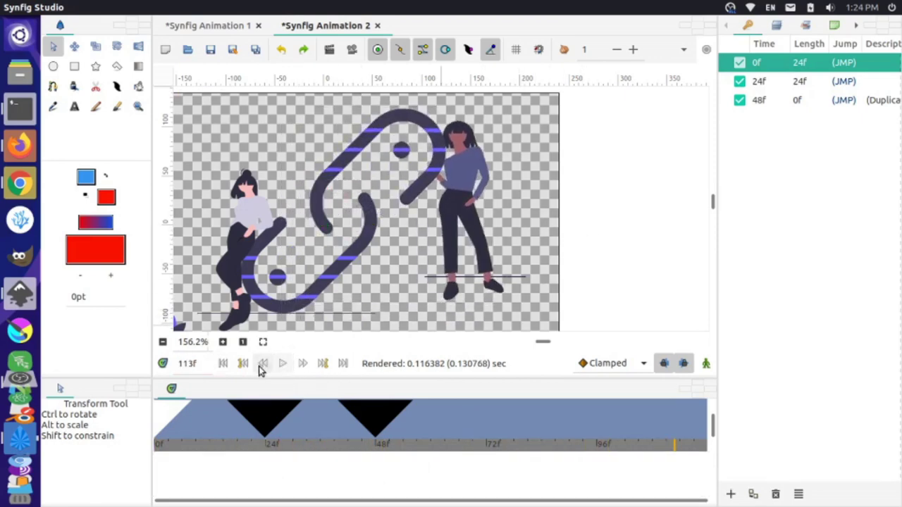
left_click(224, 366)
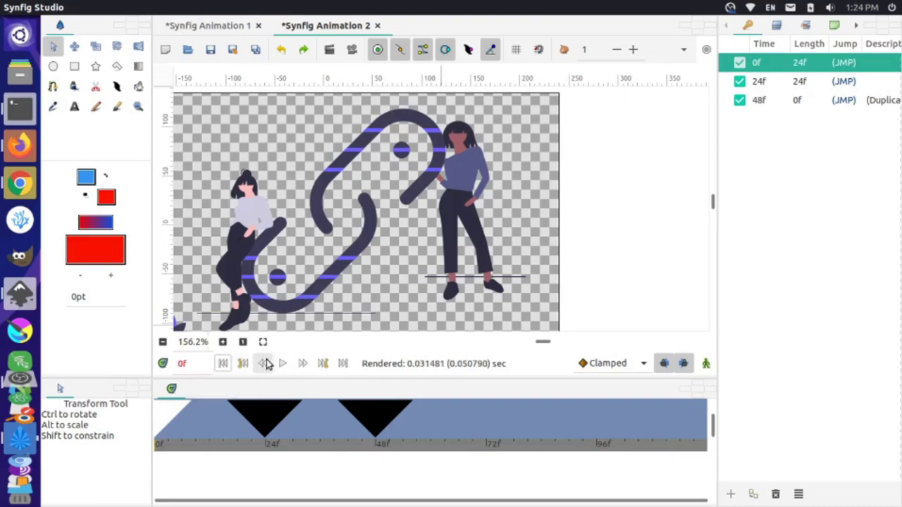
left_click(282, 364)
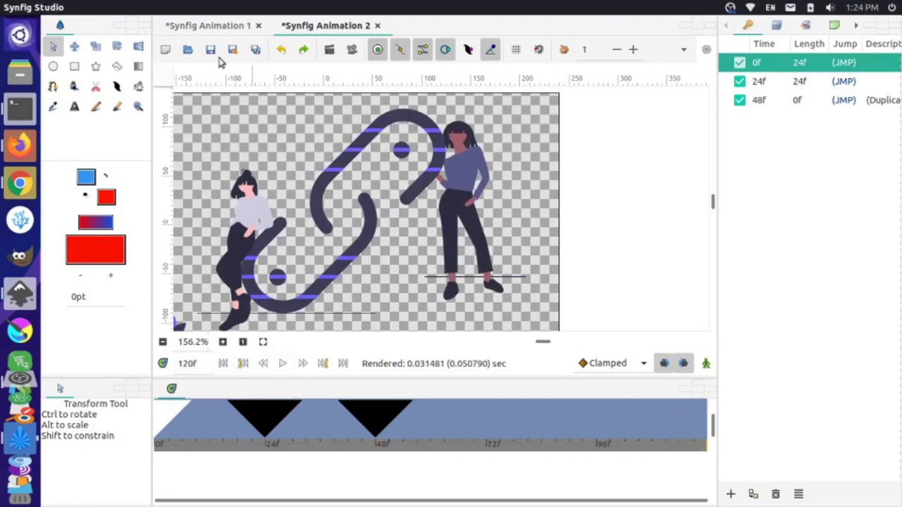
Set the canvas End Time to 48 in Canvas Properties' Time tab
left_click(143, 7)
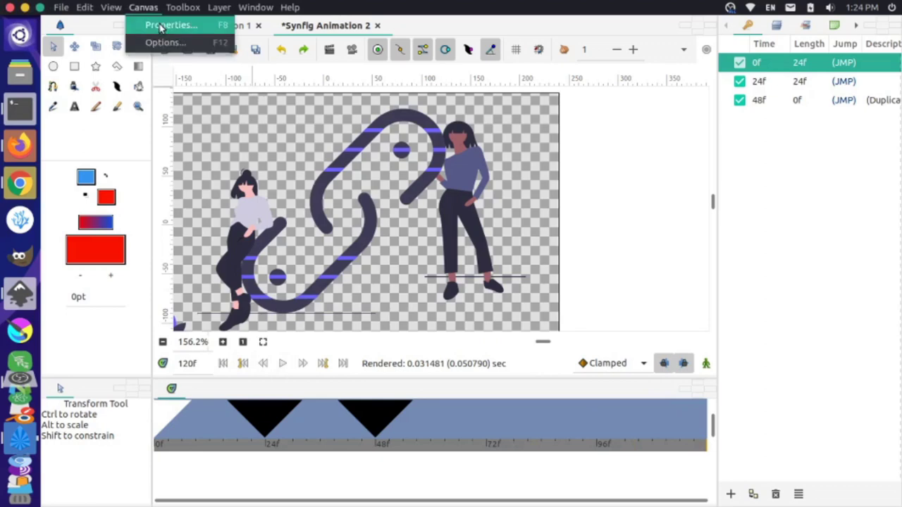
left_click(161, 23)
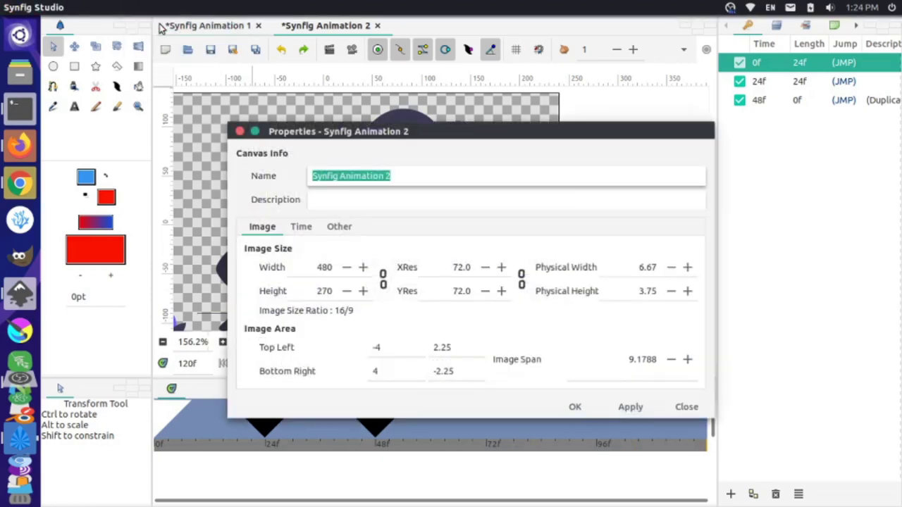
left_click(301, 227)
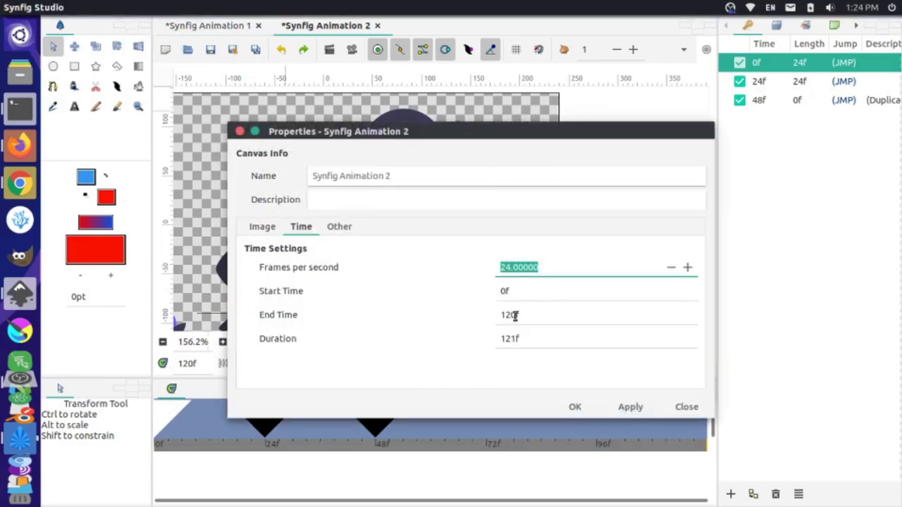
left_click_drag(473, 143, 348, 136)
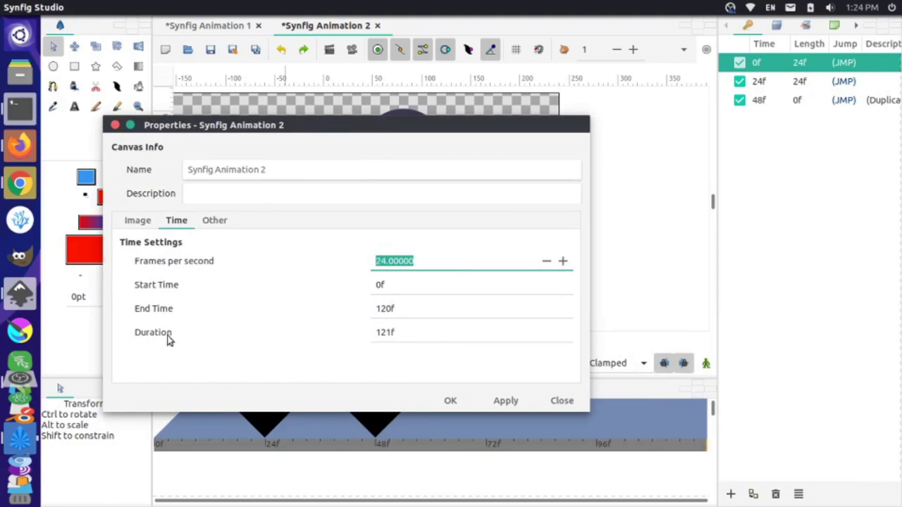
left_click(407, 309)
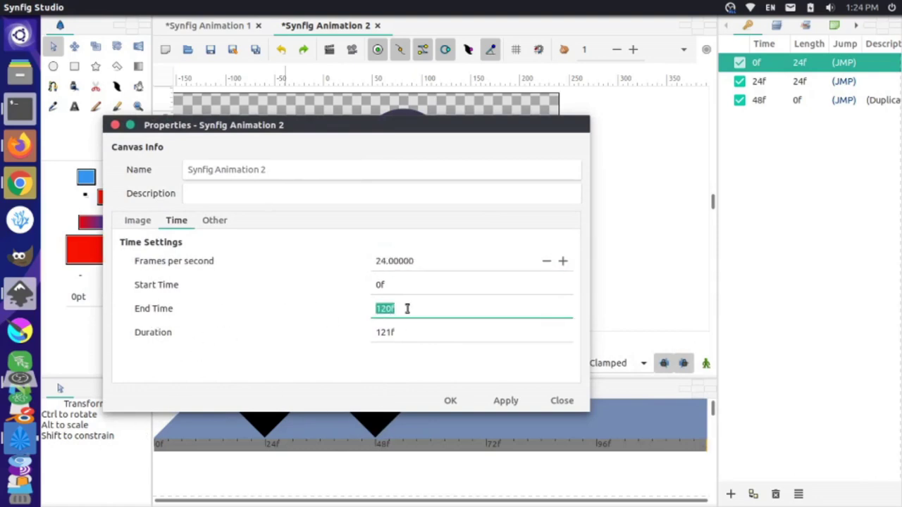
type("48")
left_click(414, 332)
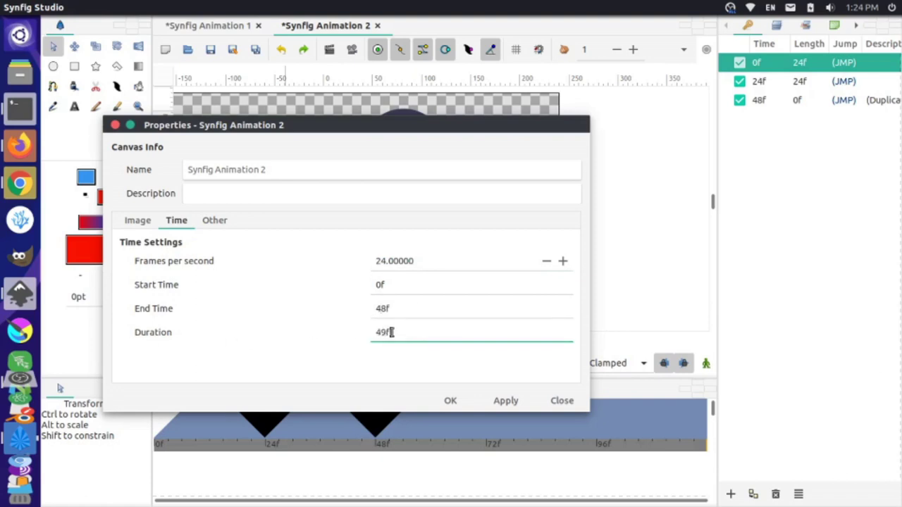
left_click(505, 401)
left_click(450, 400)
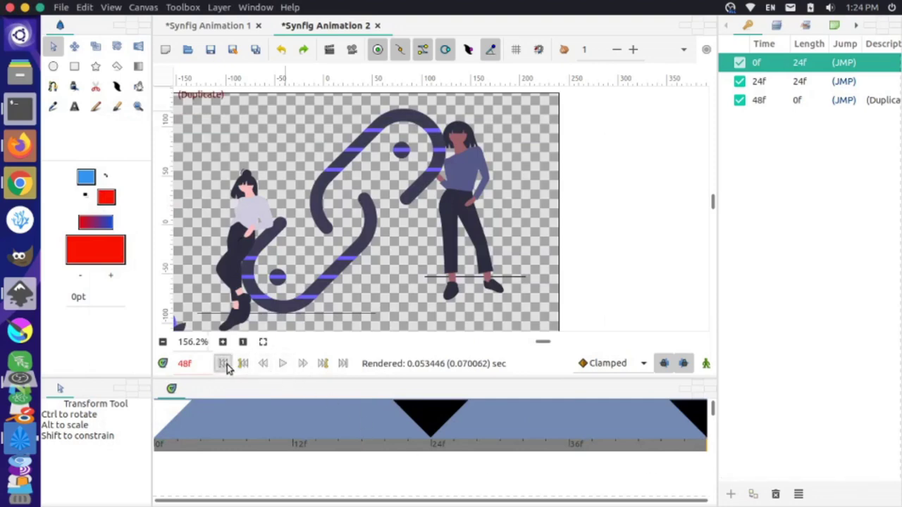
Replay the shortened animation from the first frame and save the file with Ctrl+S
left_click(222, 363)
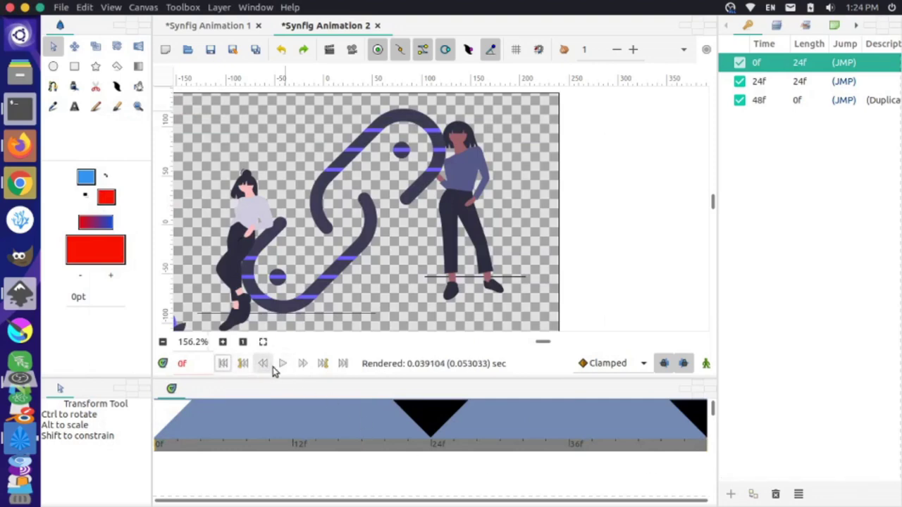
left_click(282, 365)
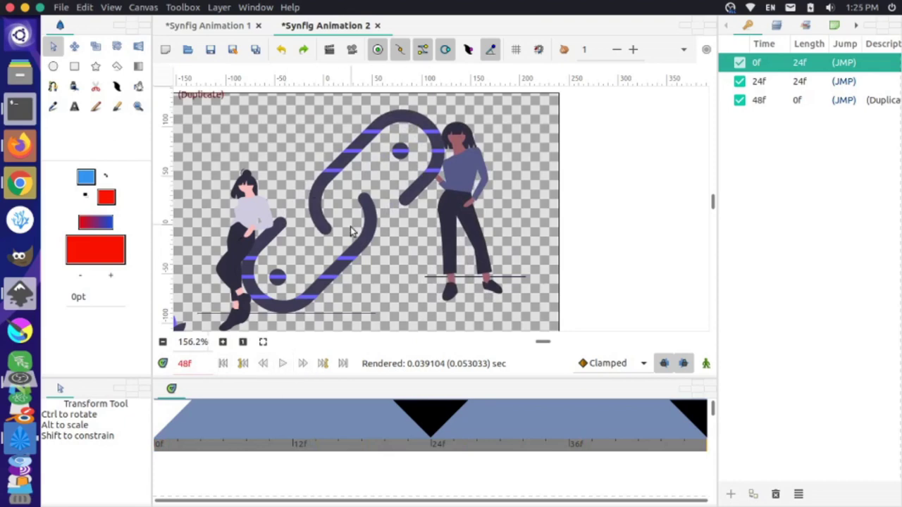
key("ctrl+s")
Render the animation to link.avi in the Desktop folder
left_click(61, 7)
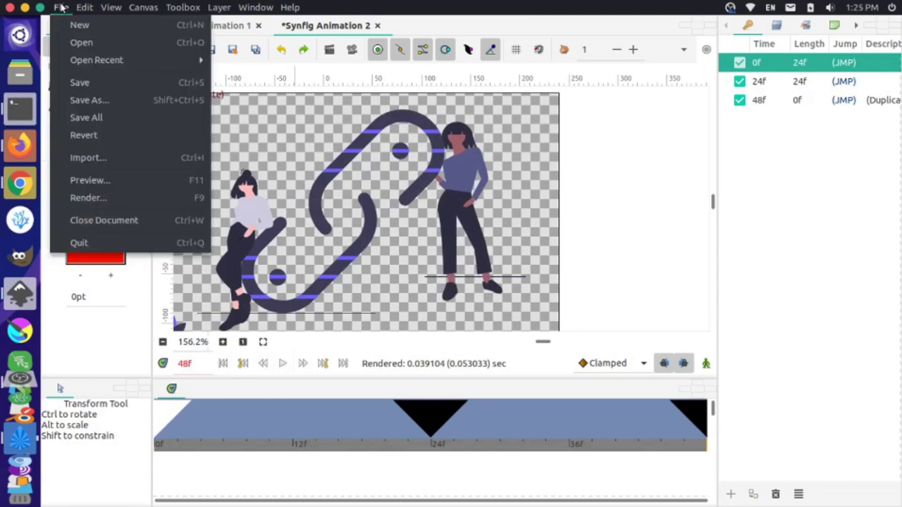
left_click(101, 199)
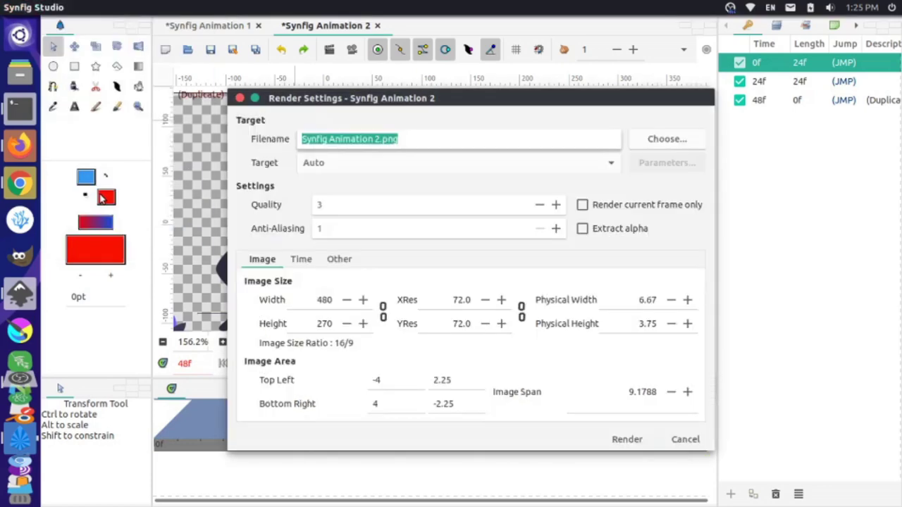
left_click(421, 138)
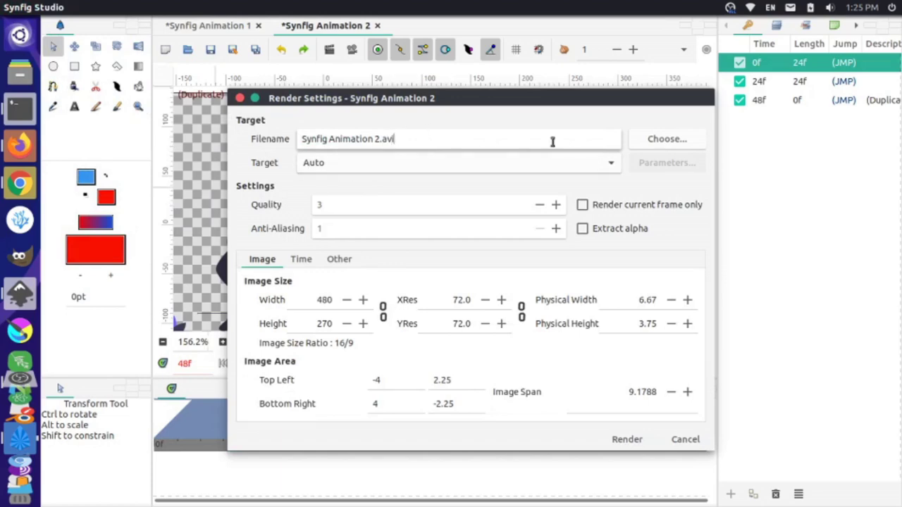
left_click_drag(378, 140, 291, 136)
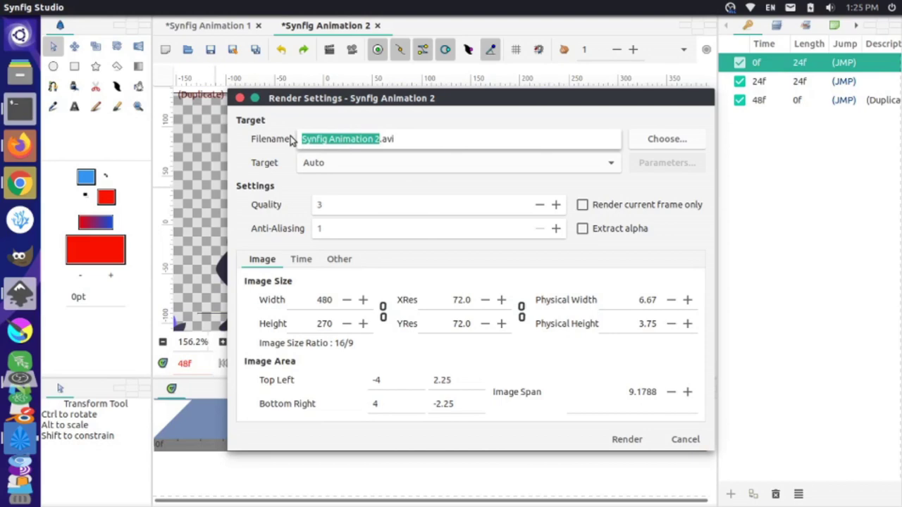
key("BackSpace")
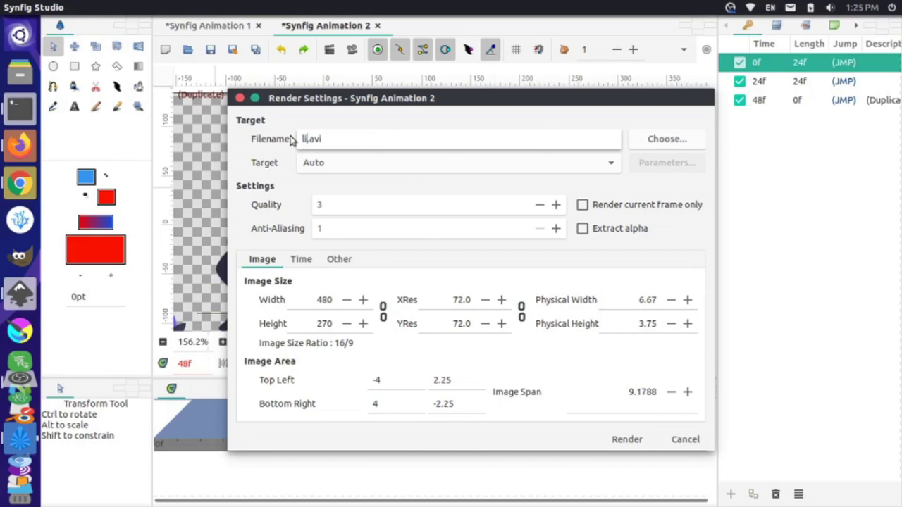
left_click(642, 141)
left_click(211, 110)
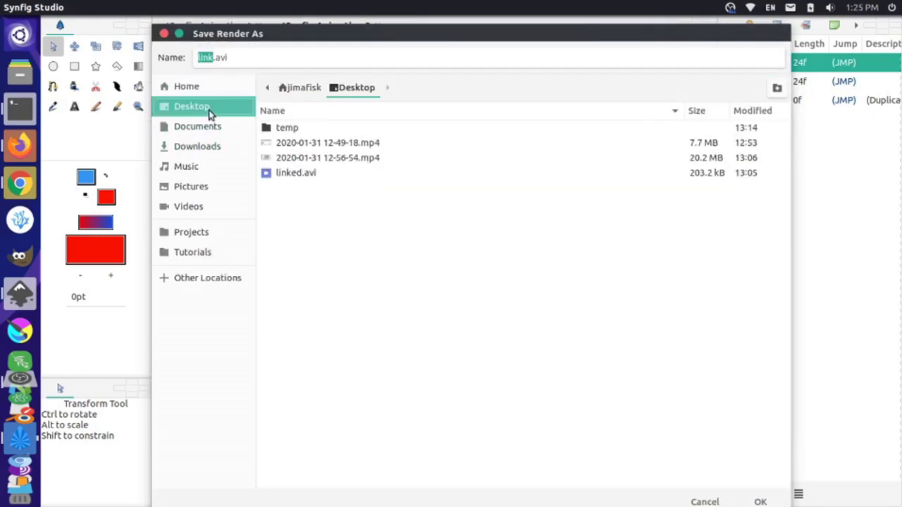
left_click(756, 502)
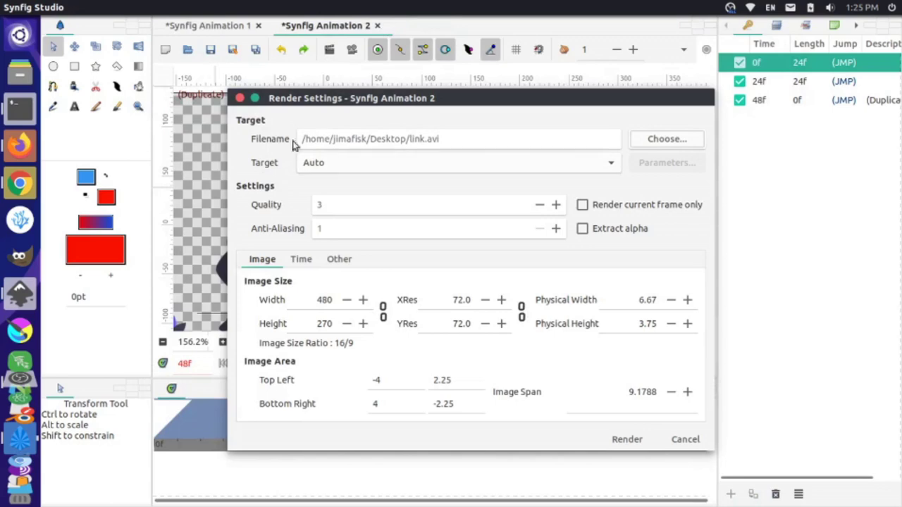
left_click(628, 438)
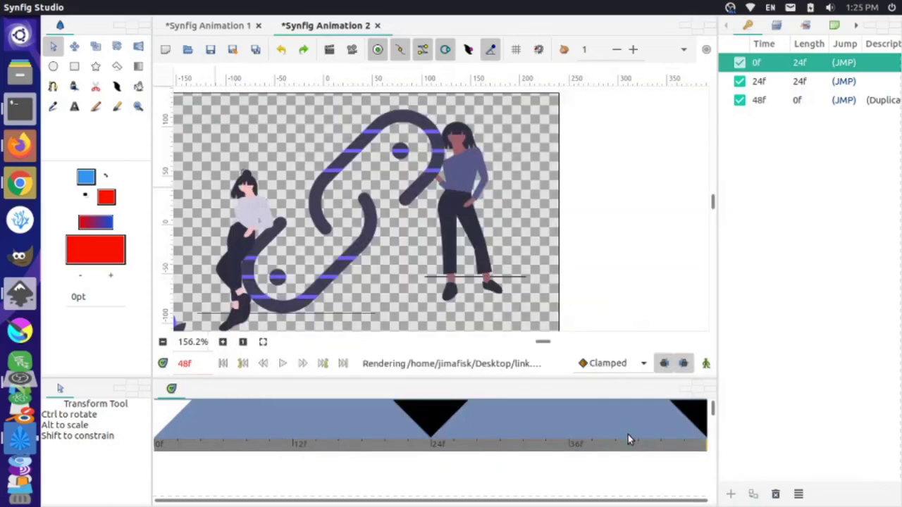
Switch to the desktop and open link.avi in the Videos player
key("alt+Tab")
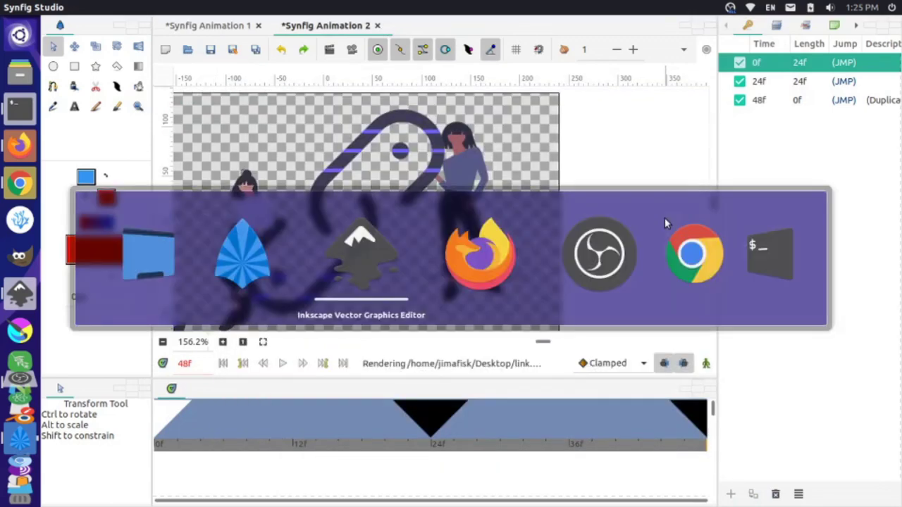
key("alt+shift+Tab")
key("alt+shift+Tab")
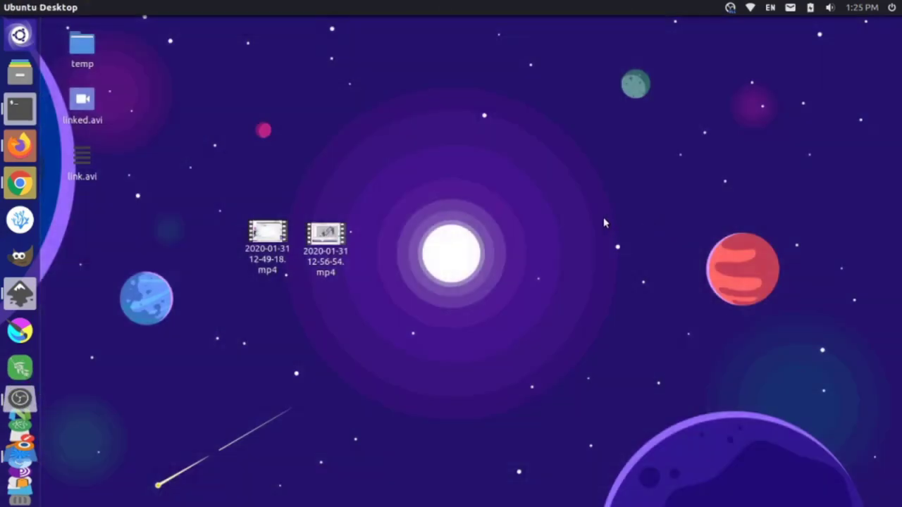
double_click(82, 158)
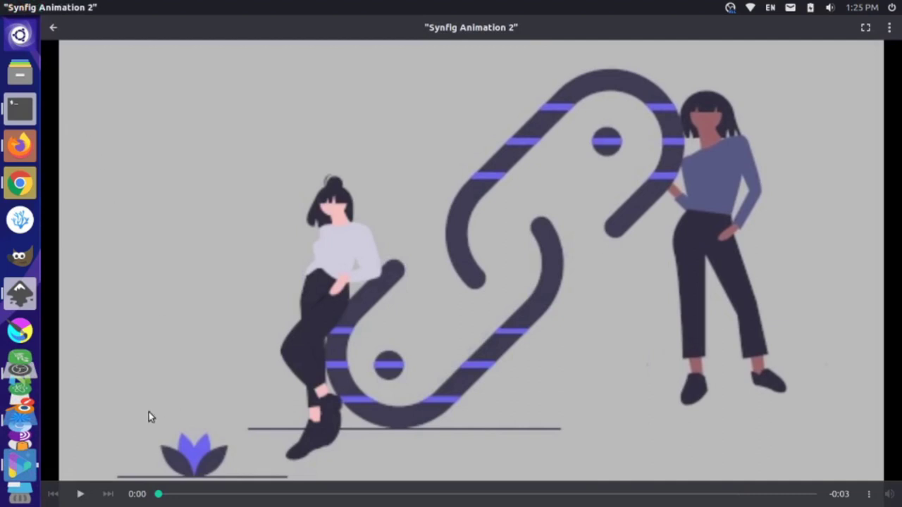
Play link.avi in GNOME Videos through to the end
left_click(80, 493)
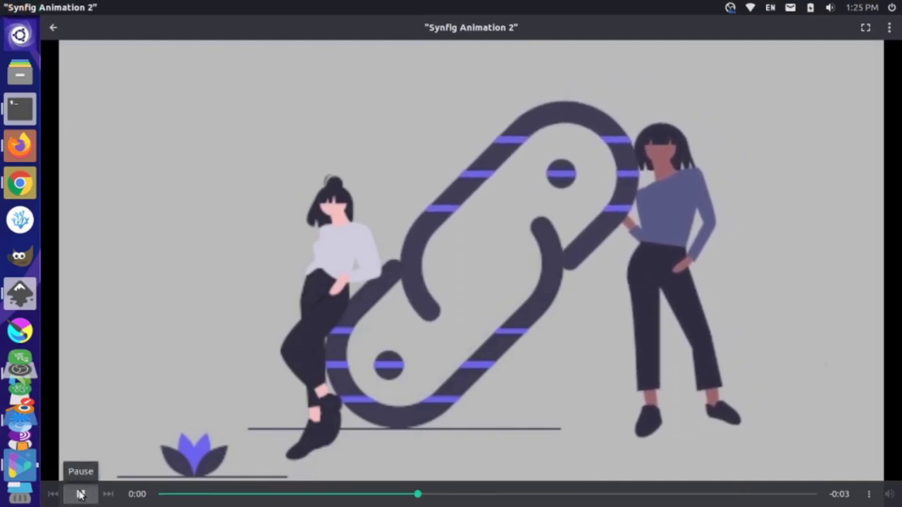